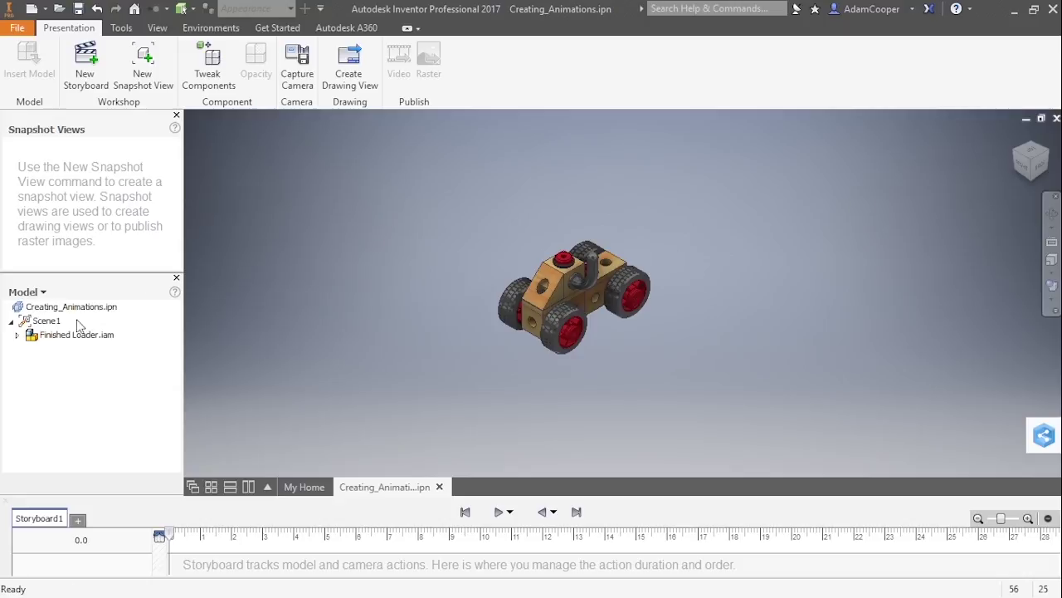
Rename the Scene1 entry in the Model browser to 'Explosion'.
click(50, 322)
click(52, 323)
text(Explosion)
click(109, 372)
Drag the splitter above the Storyboard panel upward to make the timeline area taller.
drag(457, 494, 458, 403)
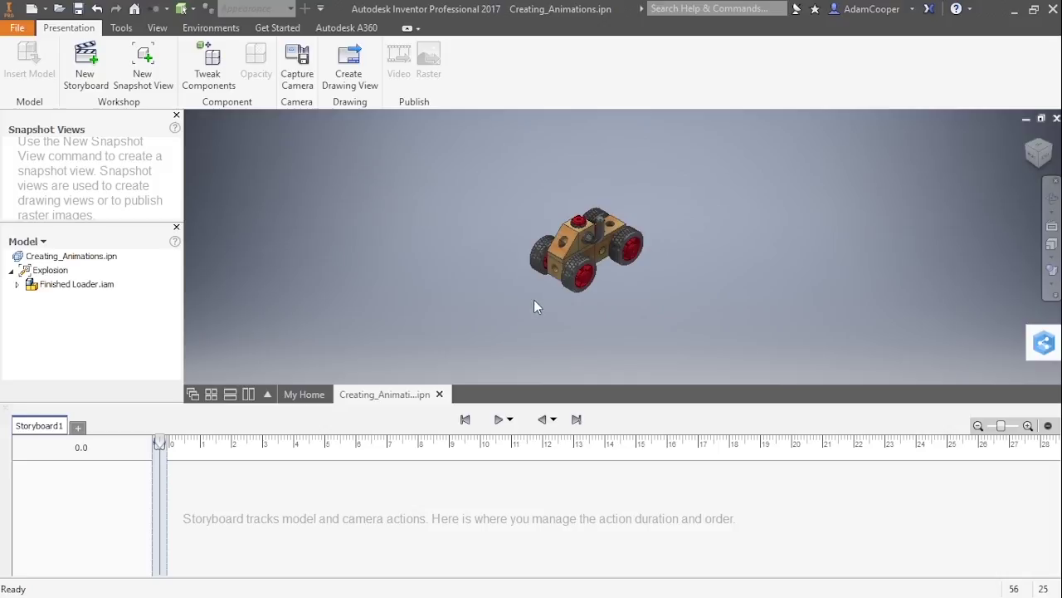
click(598, 245)
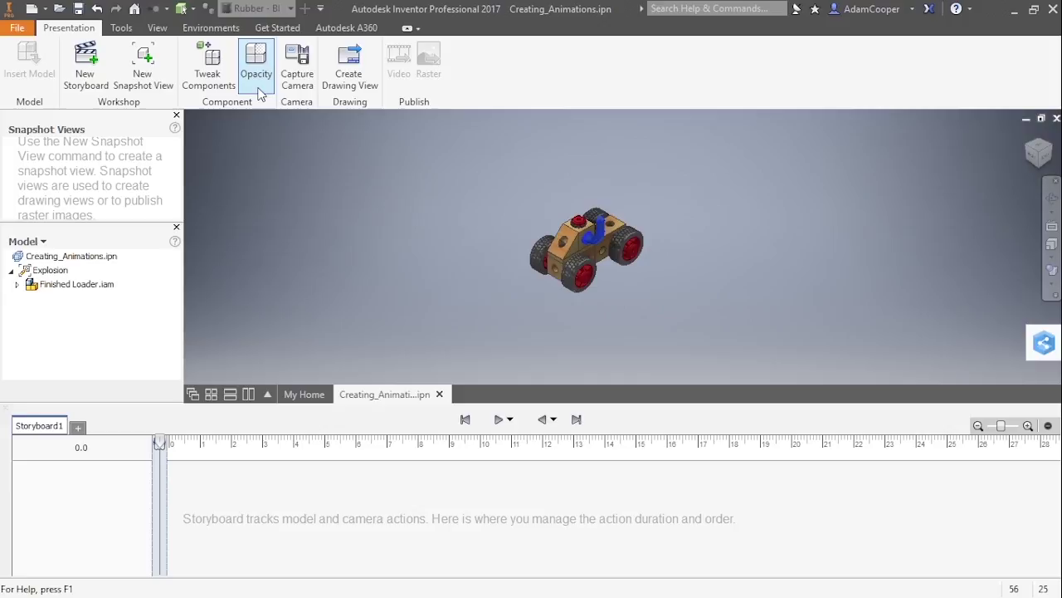
right_click(596, 241)
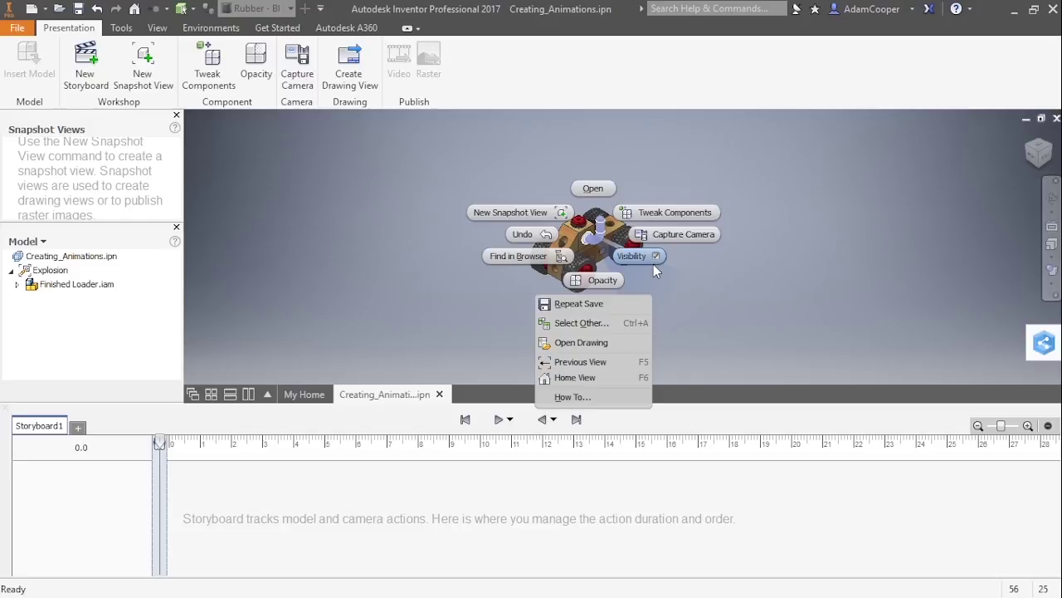
click(584, 214)
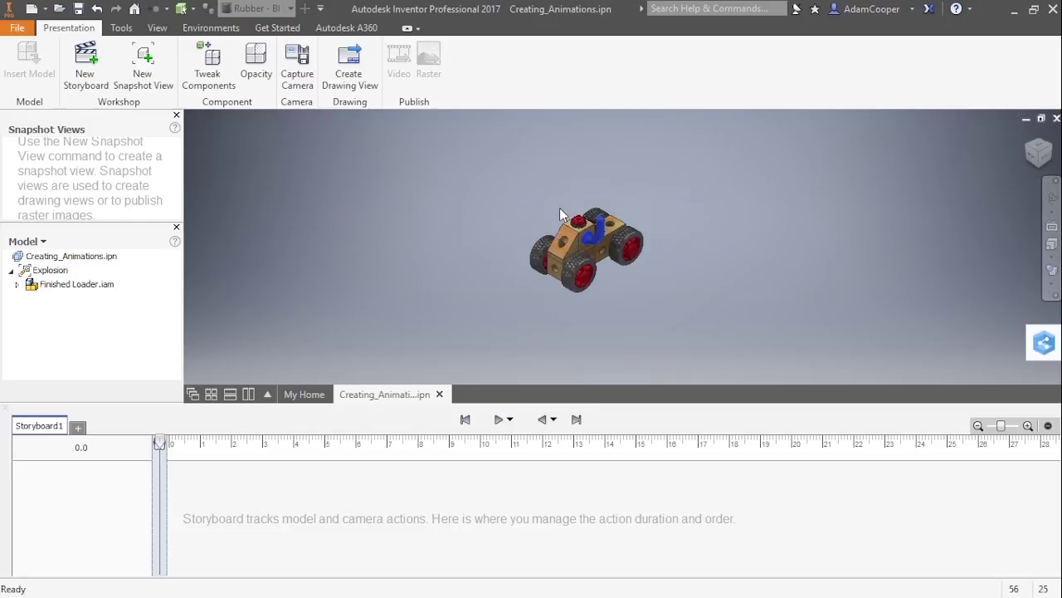
click(545, 208)
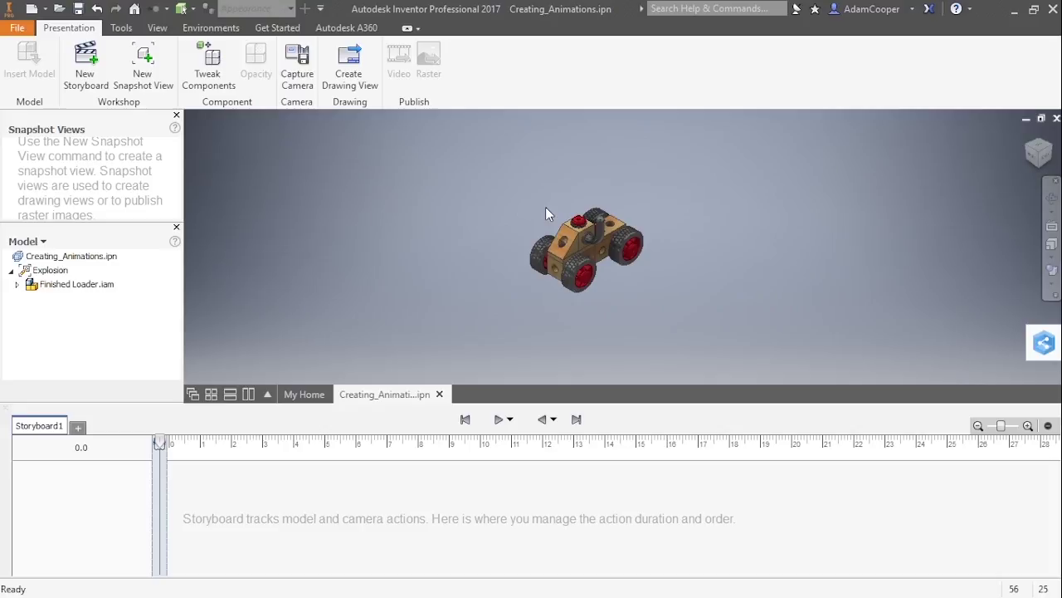
Reset the loader to Home, then a face and corner view, and capture the camera.
click(1027, 137)
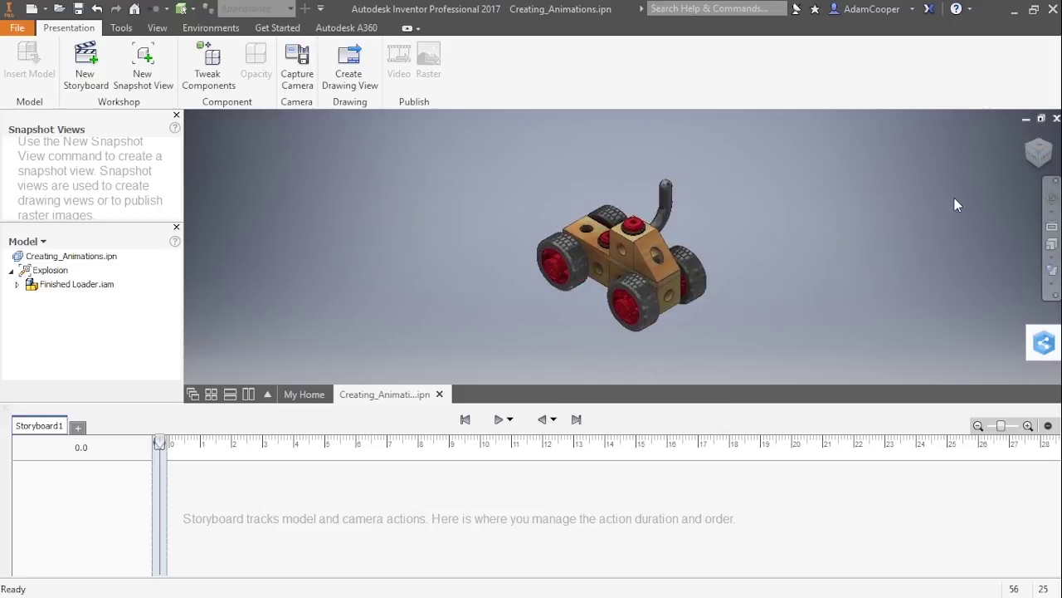
click(1039, 151)
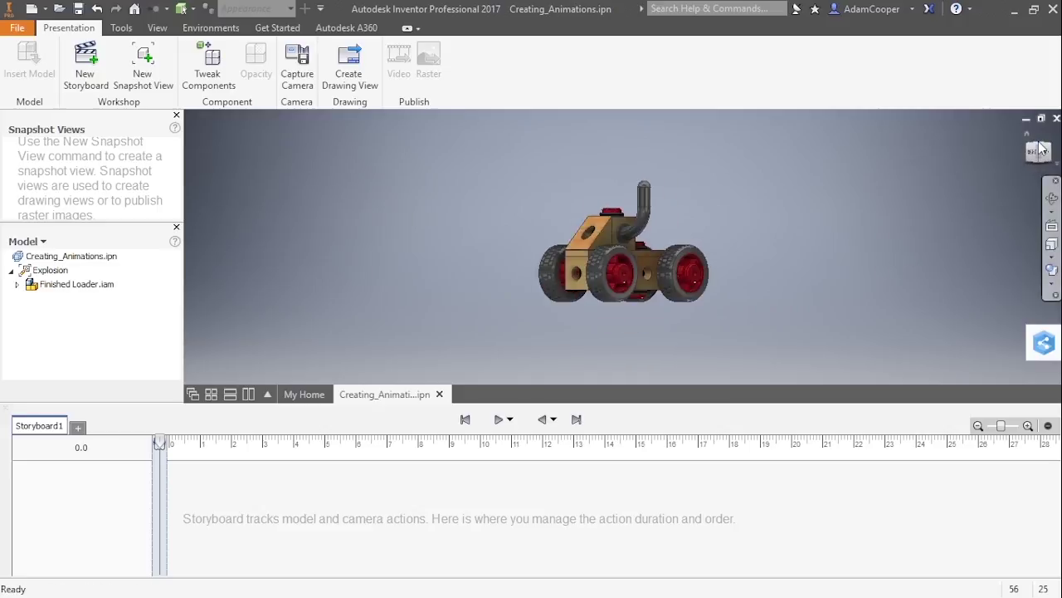
click(1043, 148)
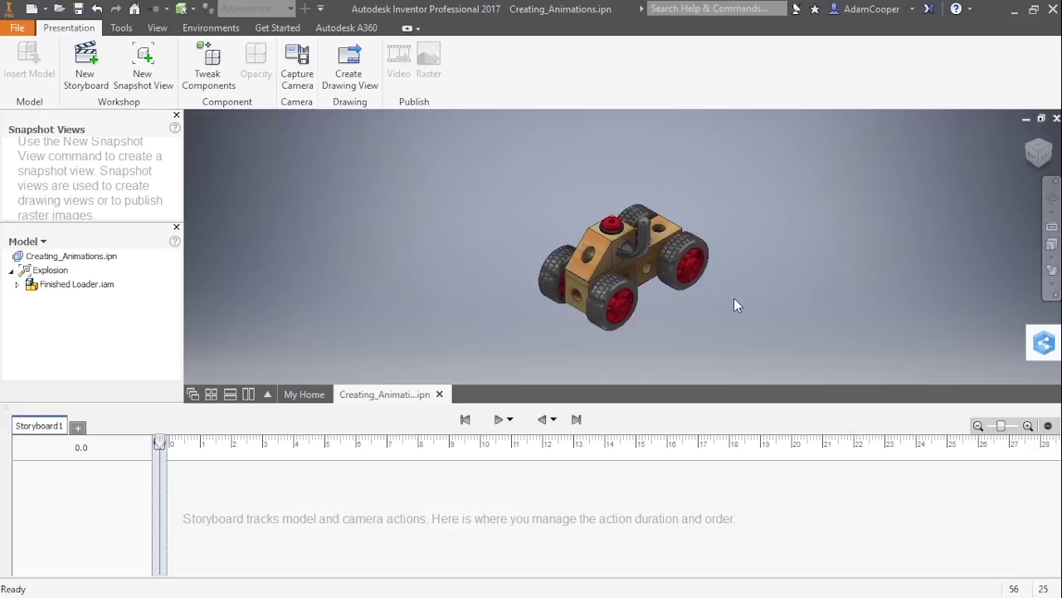
click(290, 83)
Turn the loader to another isometric corner showing front and wheels, and capture the camera.
click(1033, 150)
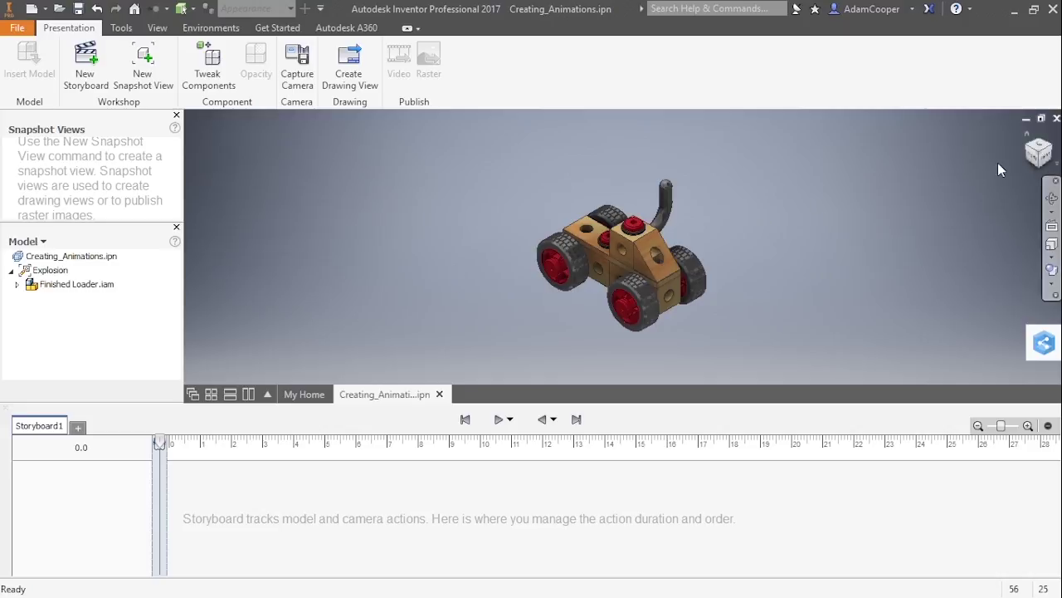
click(1037, 151)
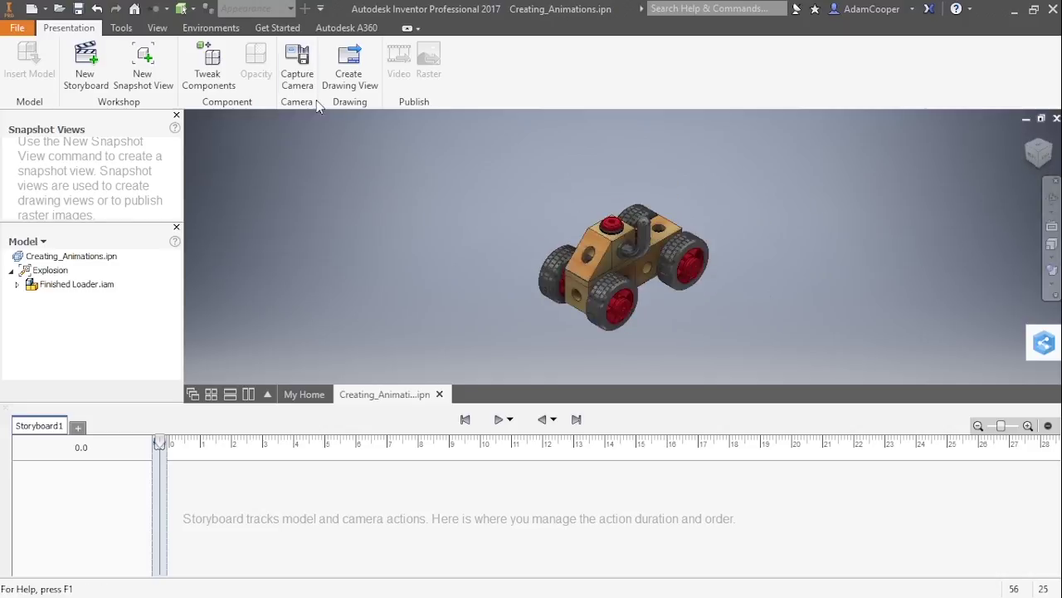
click(297, 63)
Shrink and collapse the storyboard, pan the loader up-left, and bring up the canvas menu.
drag(461, 402, 452, 469)
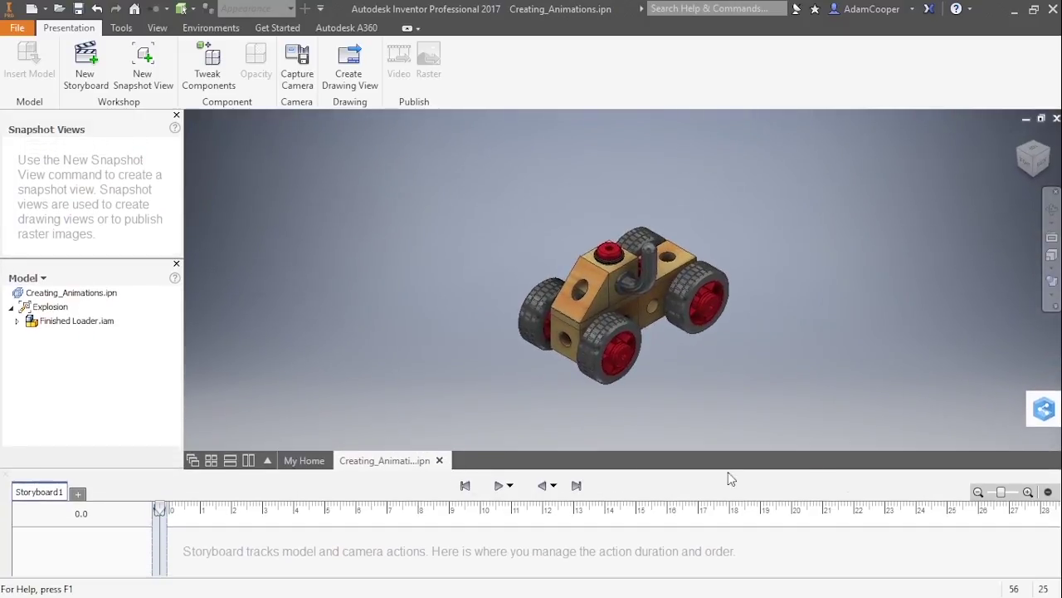
click(1048, 492)
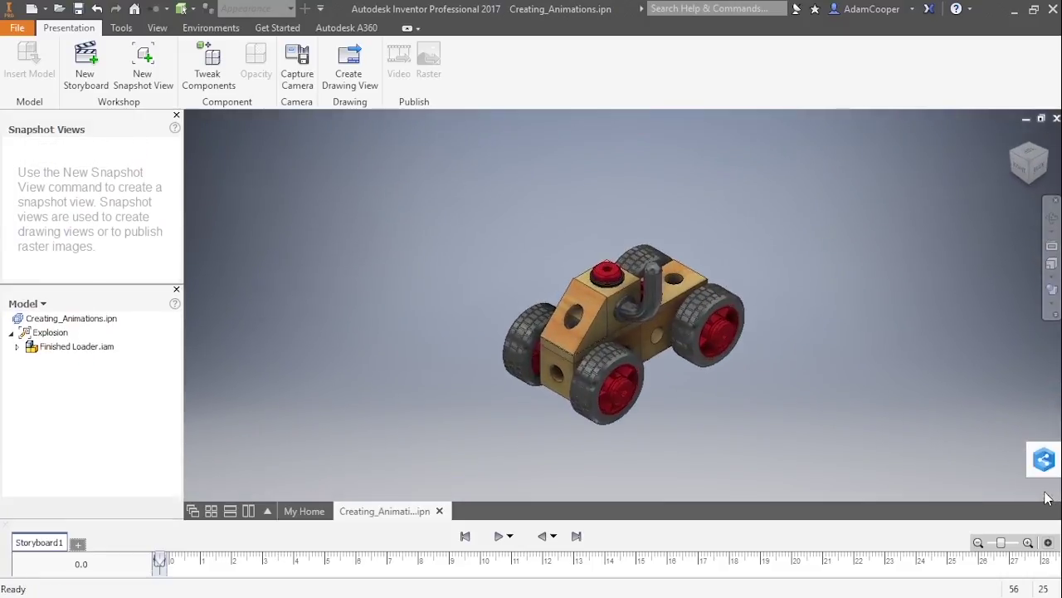
click(1049, 543)
click(1048, 447)
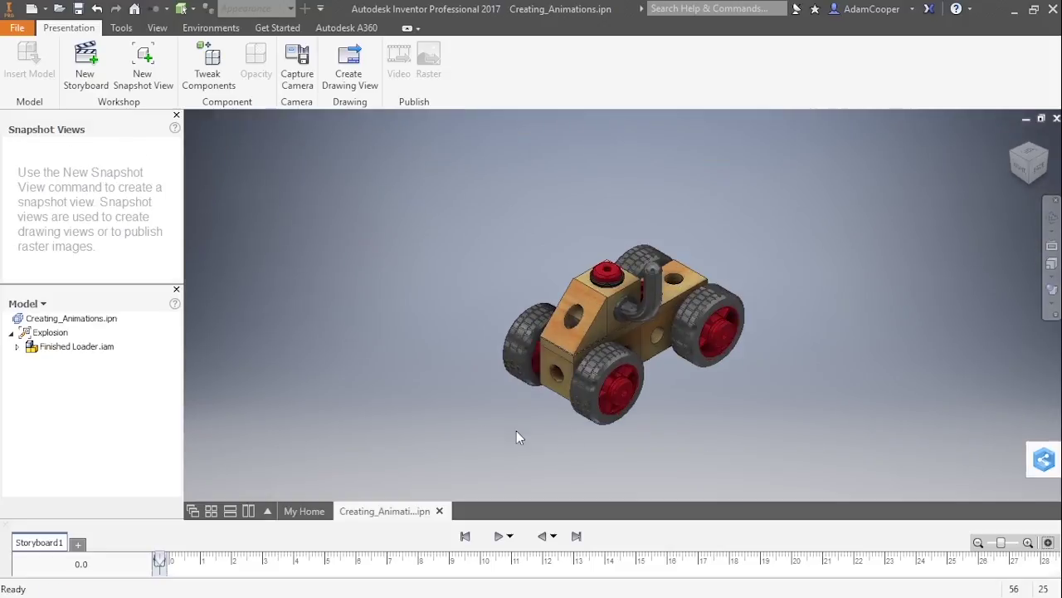
middle_drag(496, 465, 382, 347)
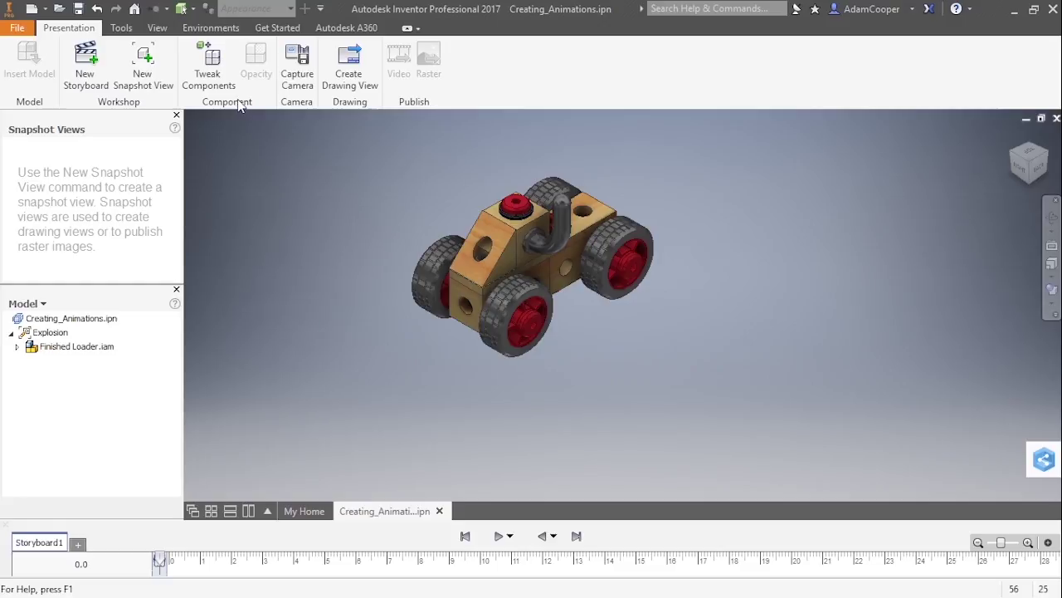
right_click(365, 329)
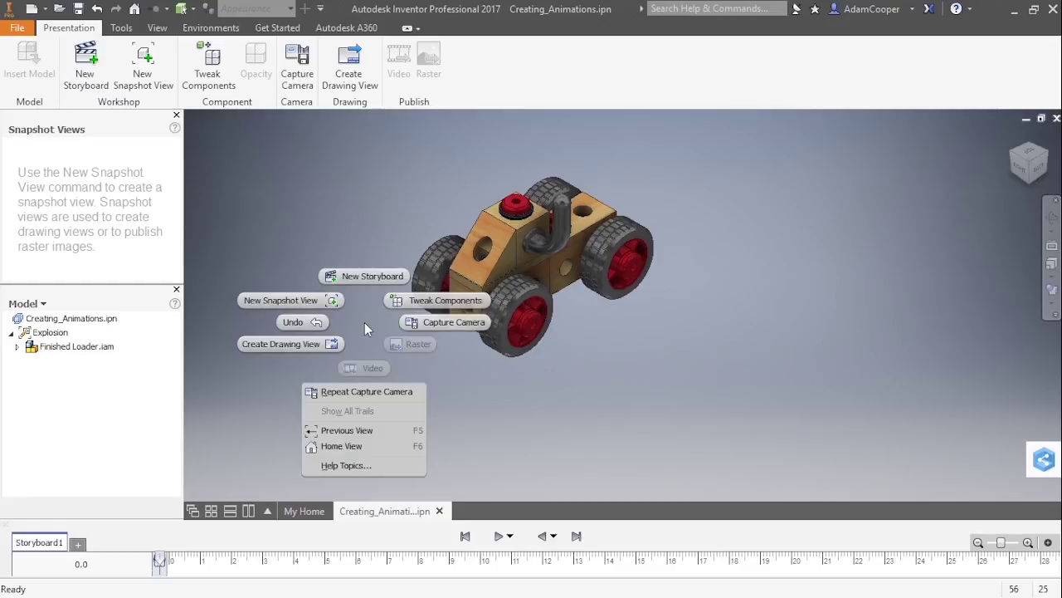
Start Tweak Components, keeping the Part selection filter and Local coordinates.
click(415, 302)
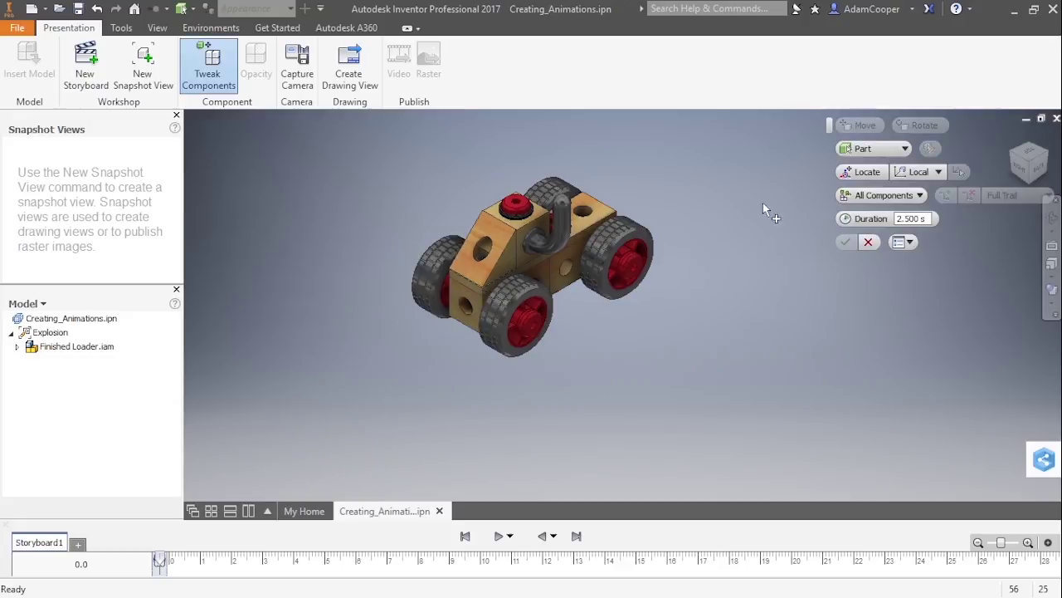
drag(827, 127, 790, 178)
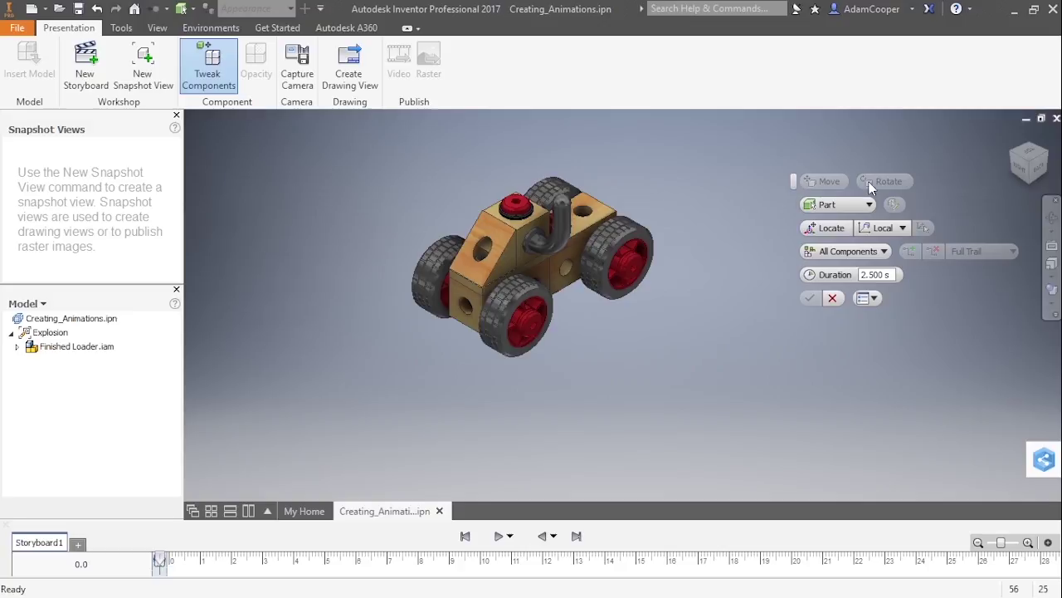
click(869, 204)
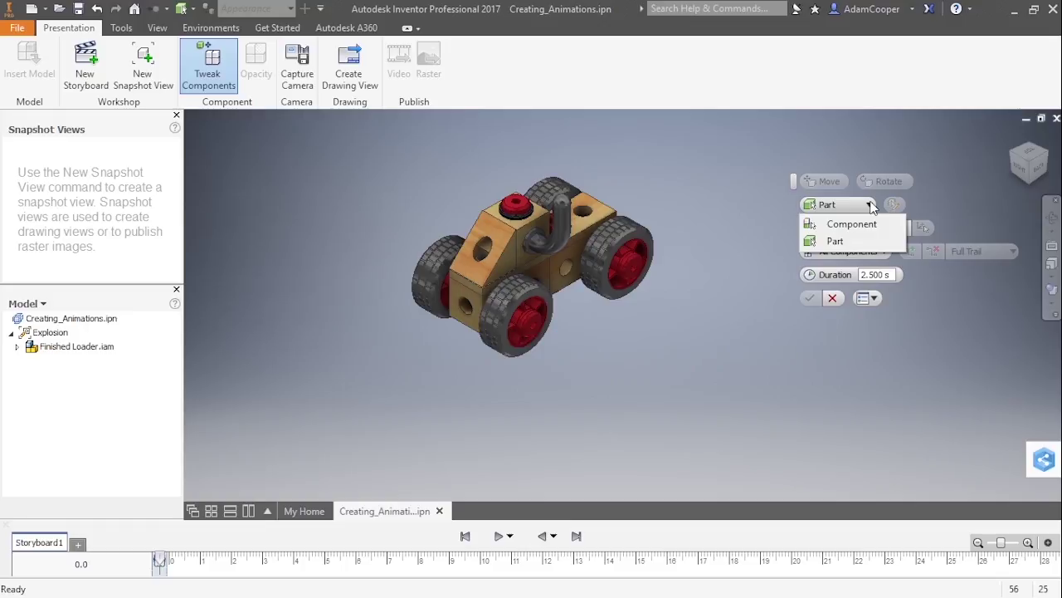
click(870, 205)
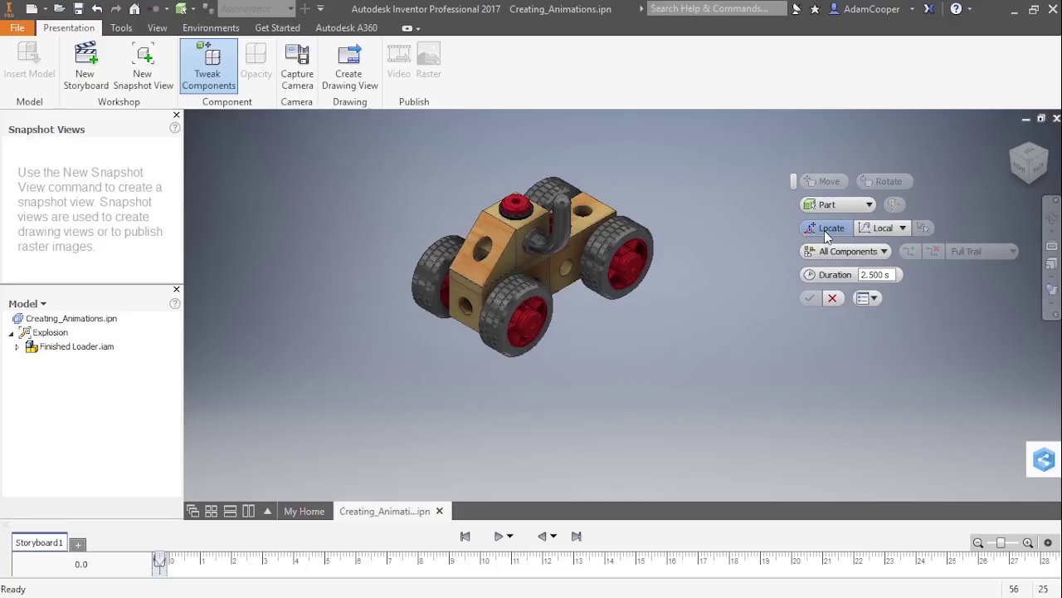
click(903, 227)
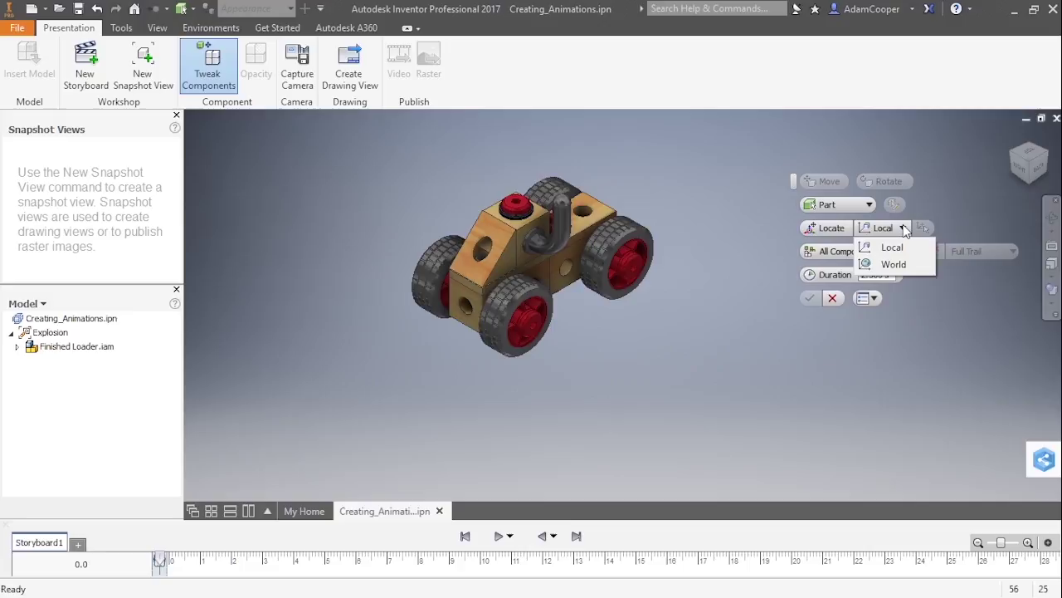
click(903, 229)
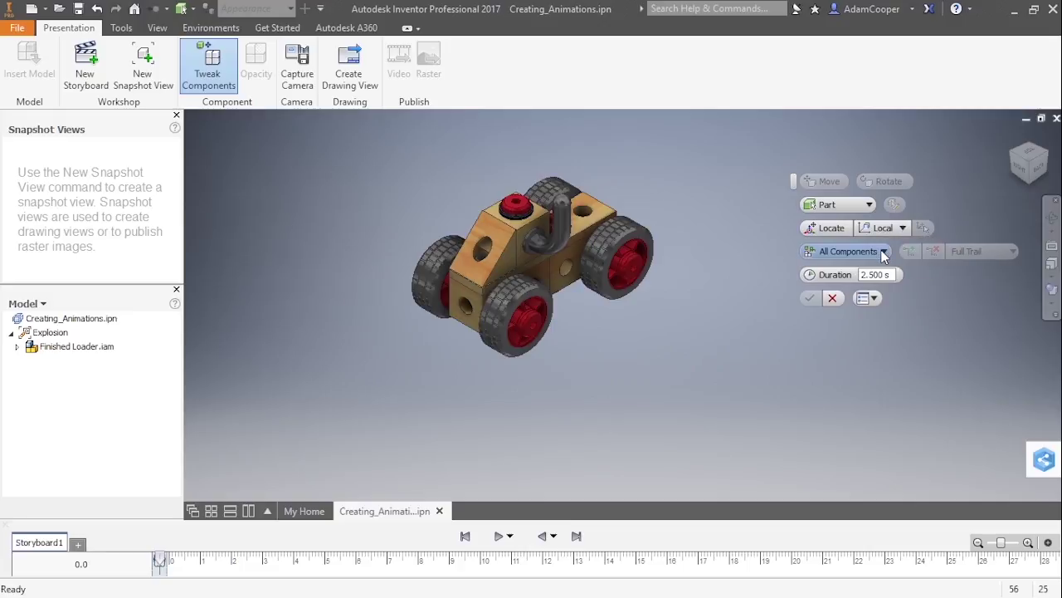
Keep All Components as the tweak's trail option.
click(885, 252)
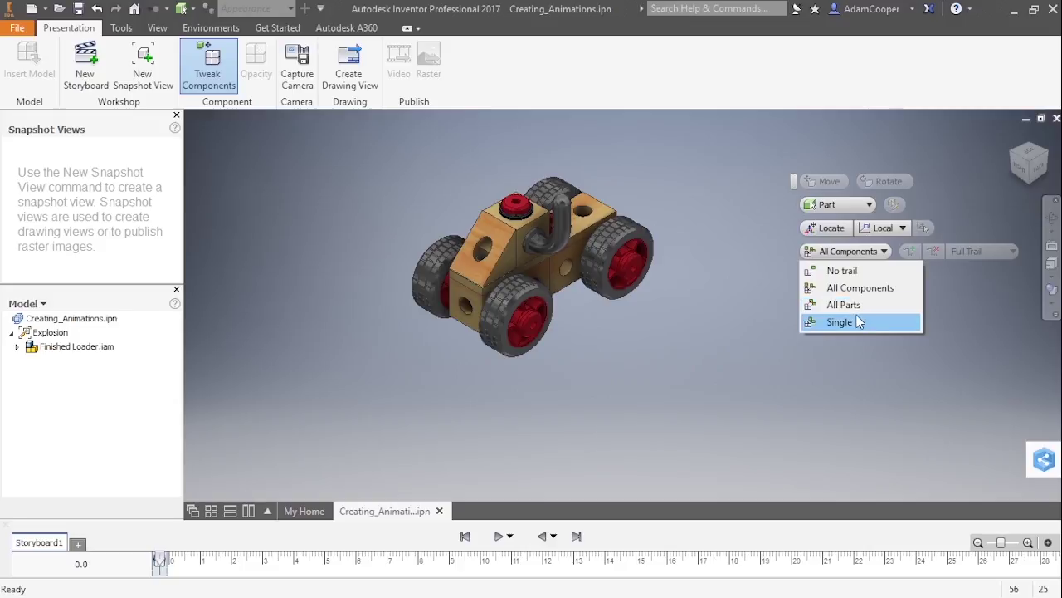
click(780, 255)
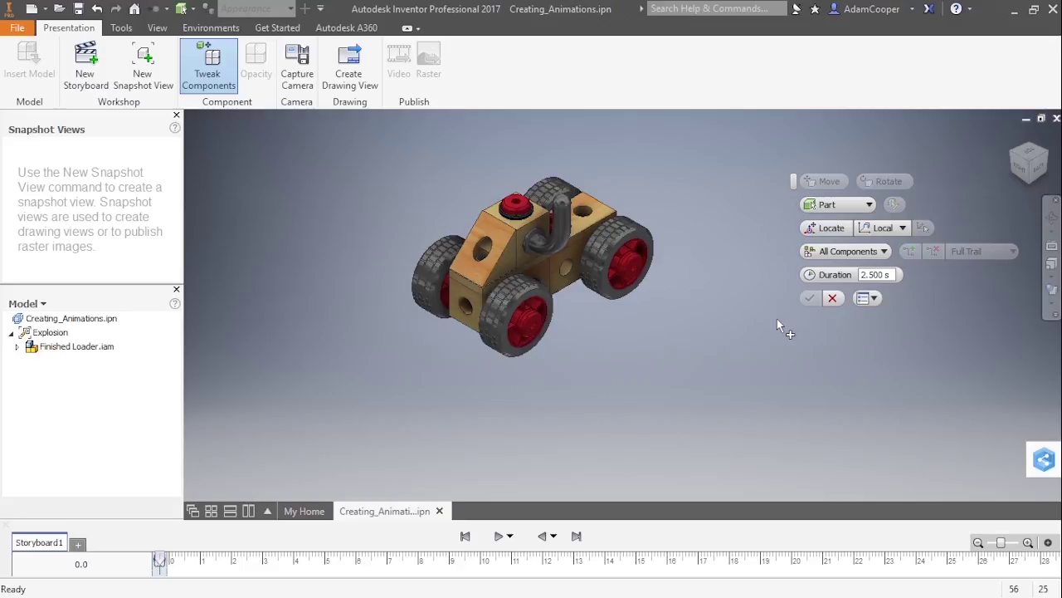
Select the front and rear wheel screws, switching coordinates to World and back to Local.
click(541, 334)
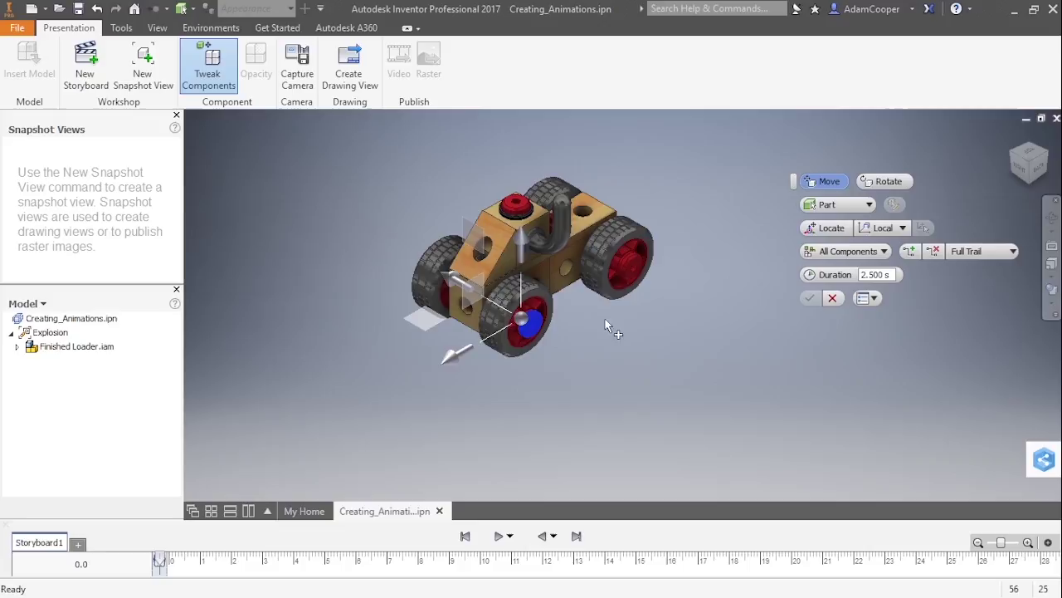
click(631, 282)
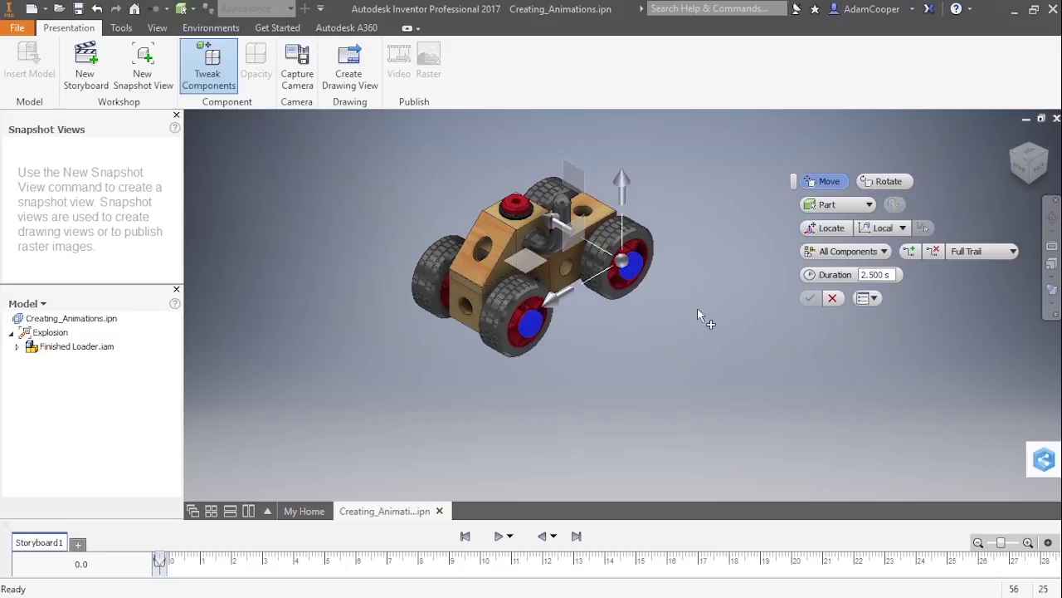
click(887, 228)
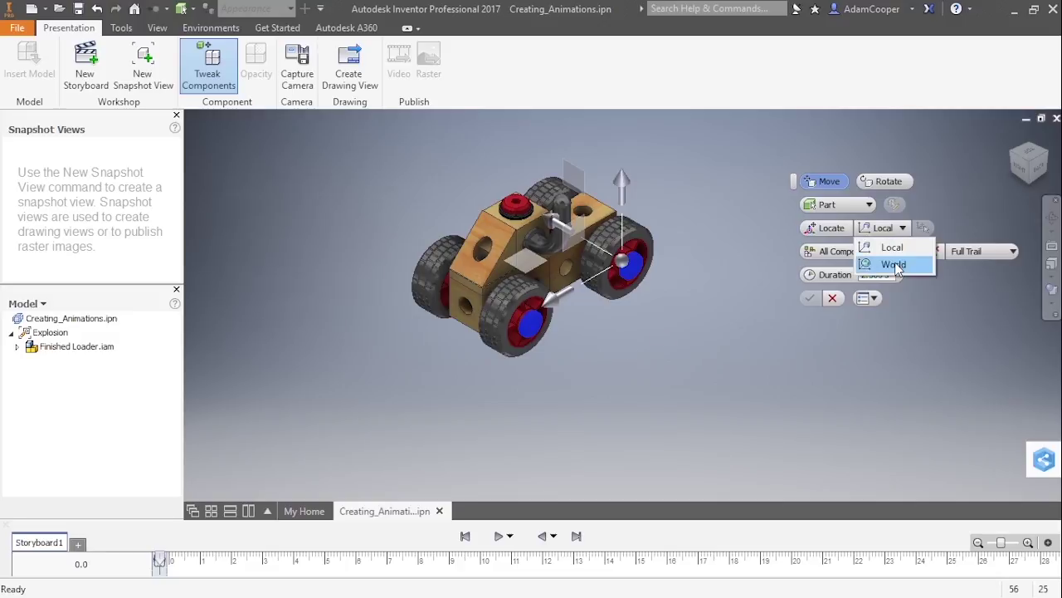
click(893, 264)
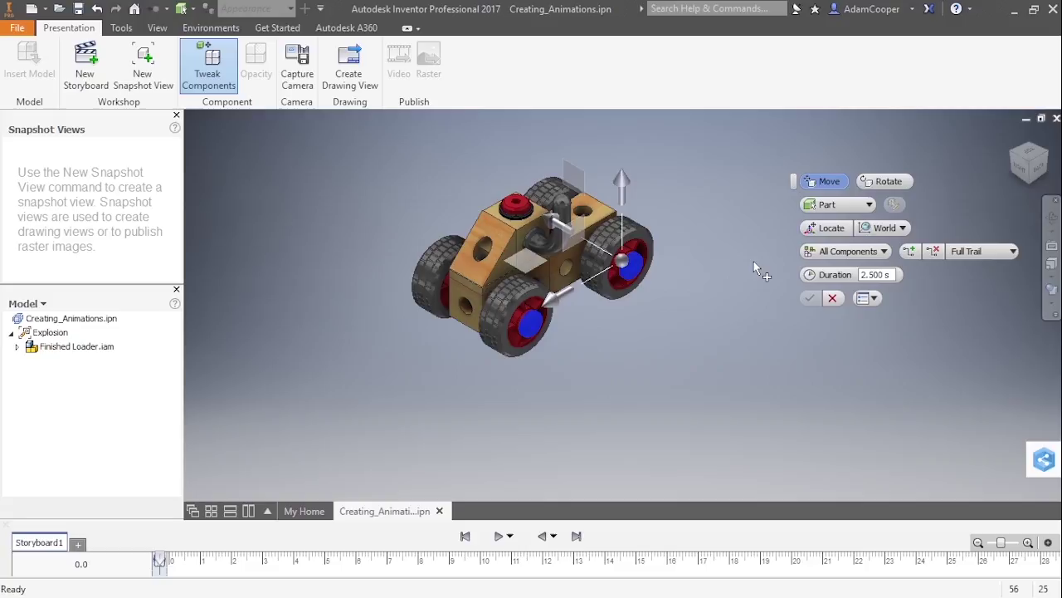
click(885, 227)
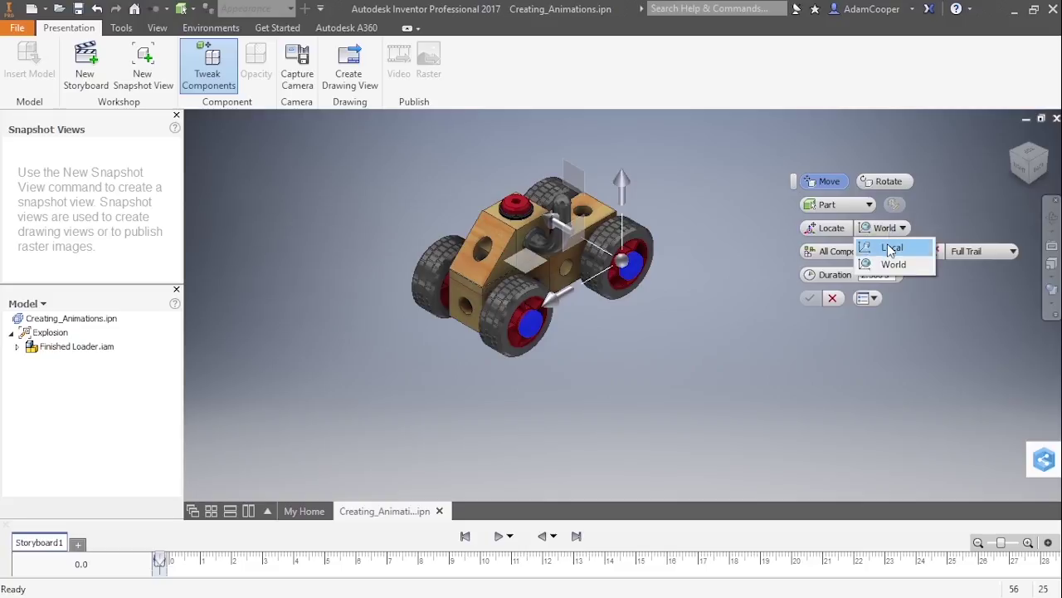
click(891, 248)
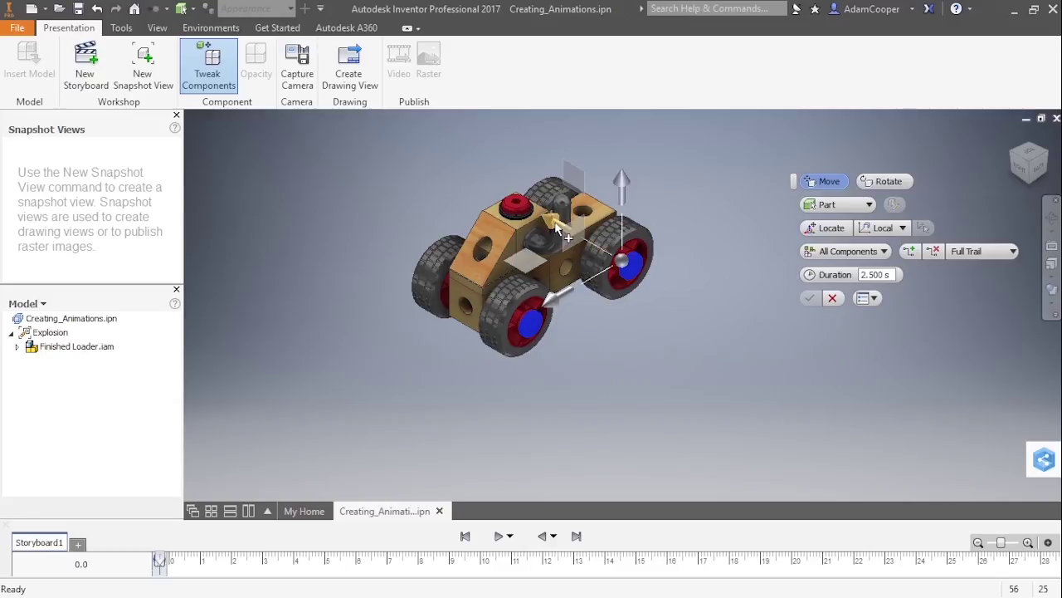
Move the two screws -120 mm along Z and remove one screw's motion trail.
drag(558, 230, 678, 295)
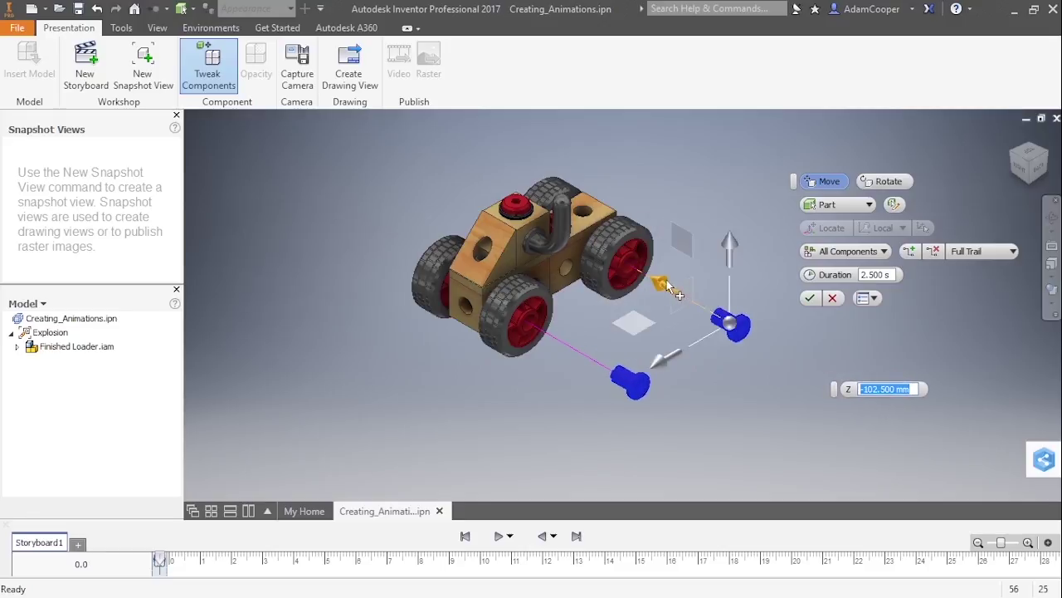
text(-120)
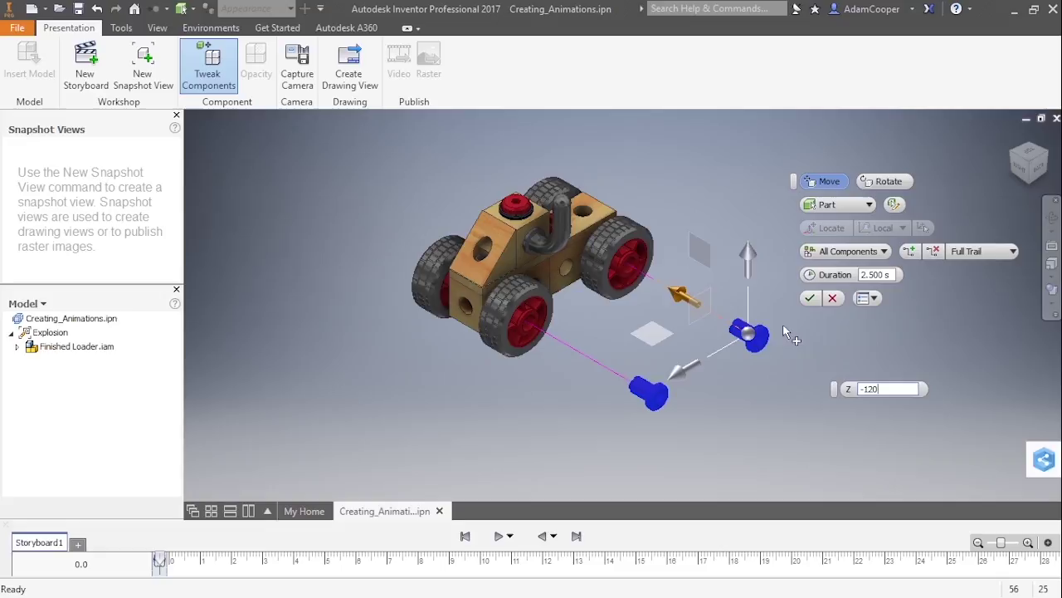
click(933, 252)
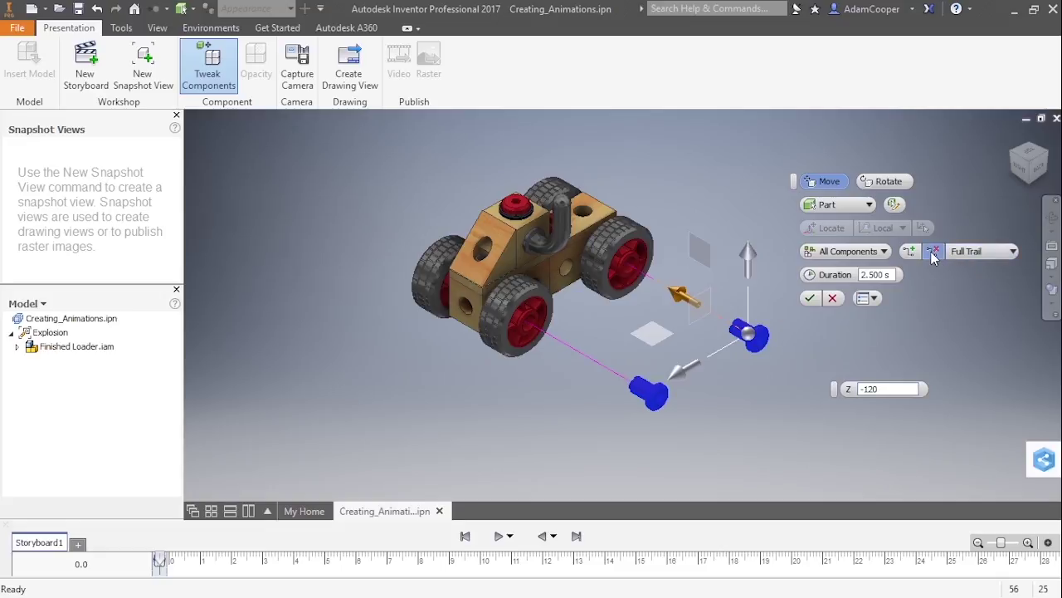
click(592, 363)
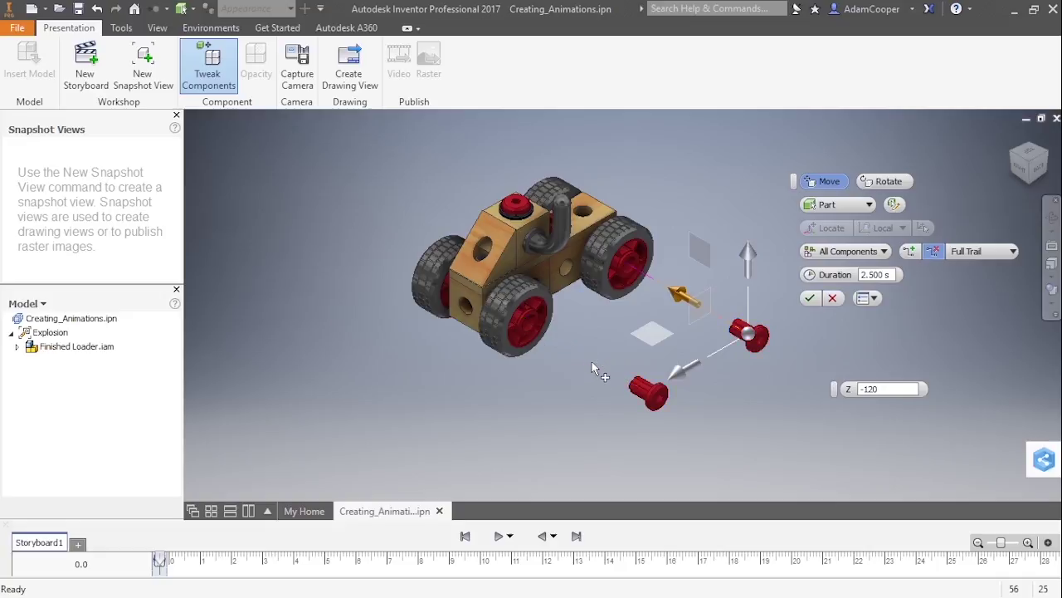
Restore the lower screw's motion trail and commit the screw tweak.
click(911, 252)
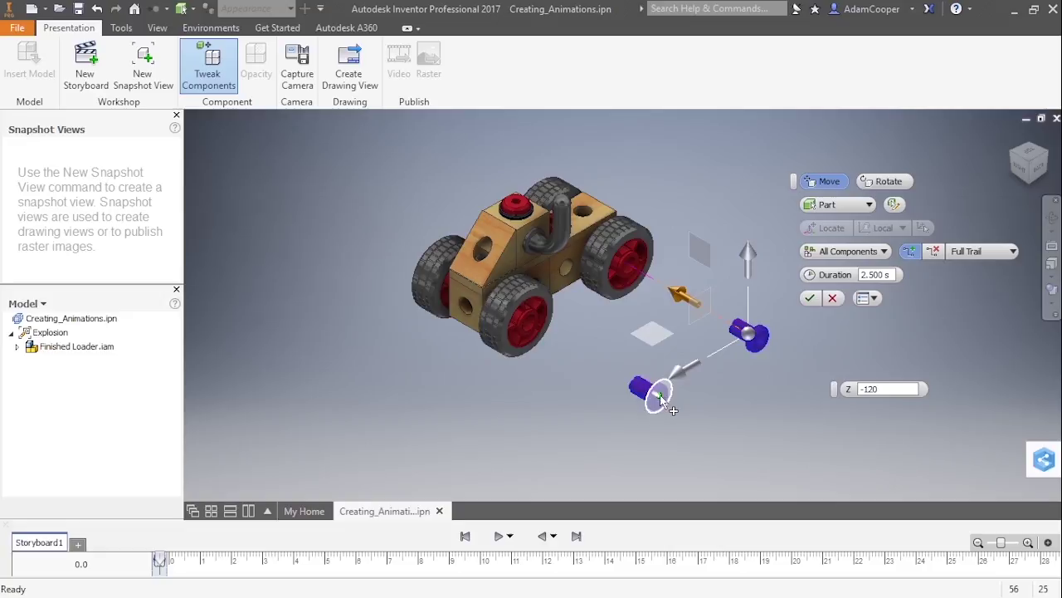
shift+middle_drag(633, 404, 688, 407)
scroll(674, 418, up, 5)
click(682, 422)
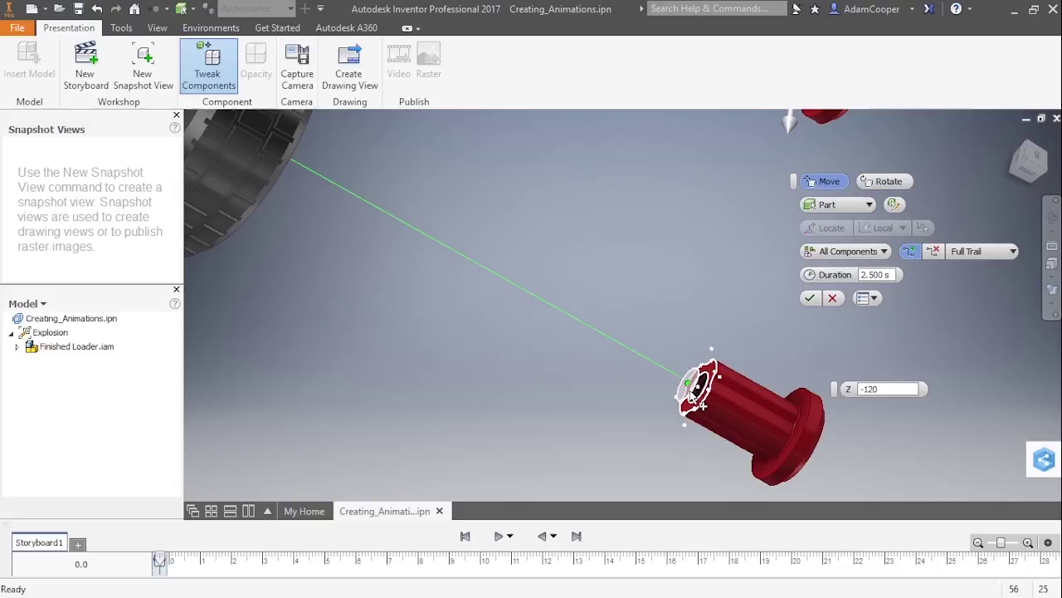
shift+middle_drag(598, 386, 548, 379)
scroll(540, 375, down, 5)
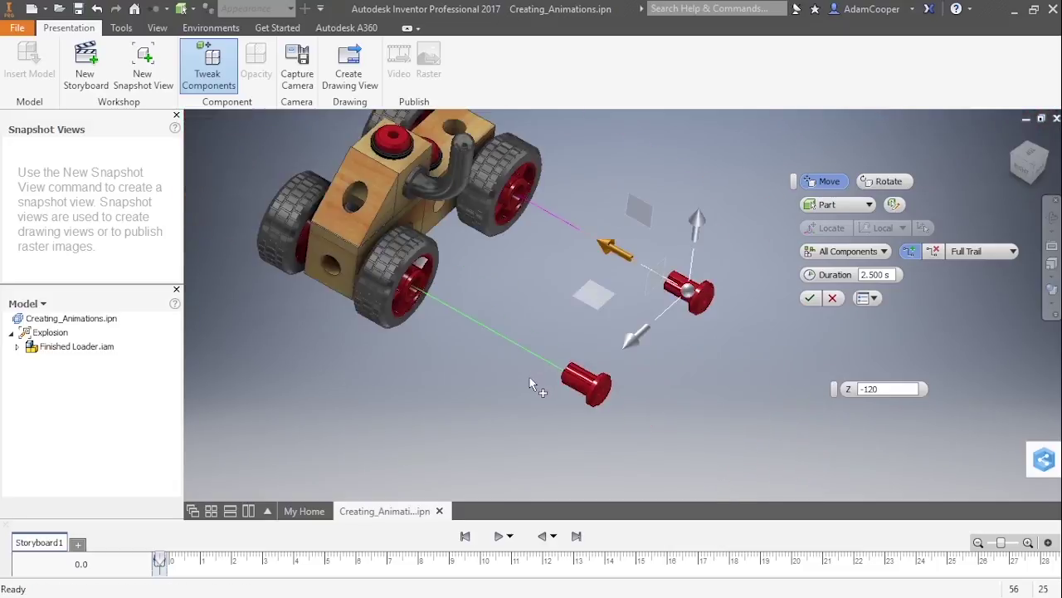
mouse_move(587, 285)
shift+middle_down()
mouse_move(573, 275)
mouse_move(581, 281)
shift+middle_up()
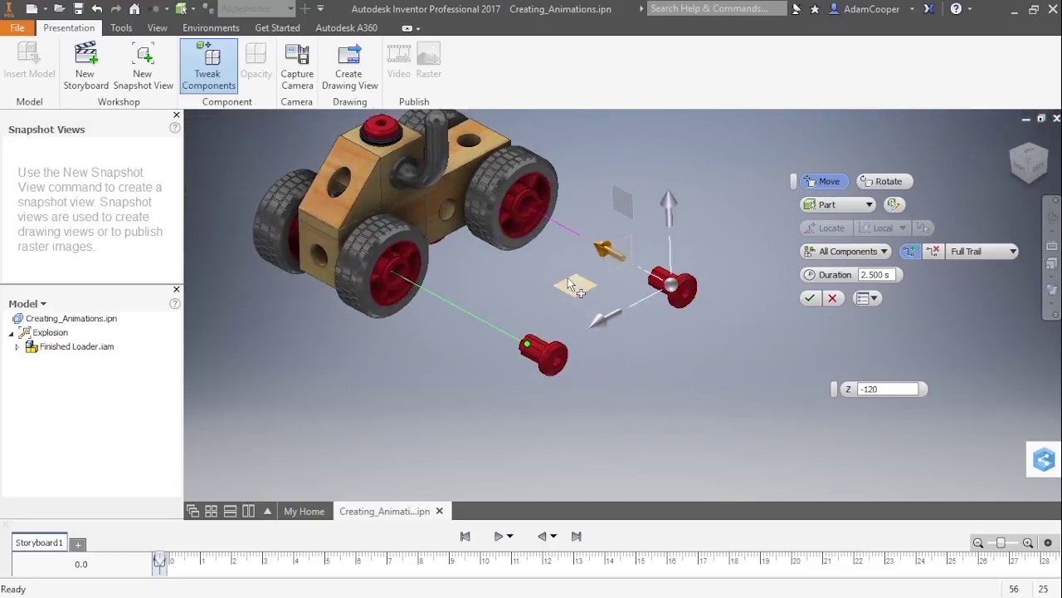
click(809, 300)
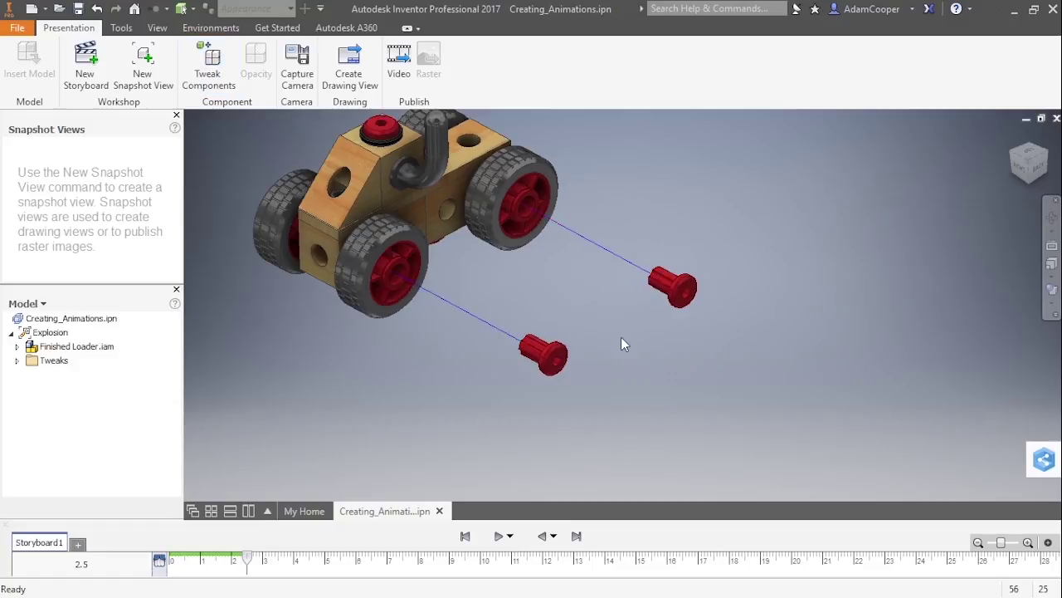
middle_drag(625, 345, 656, 382)
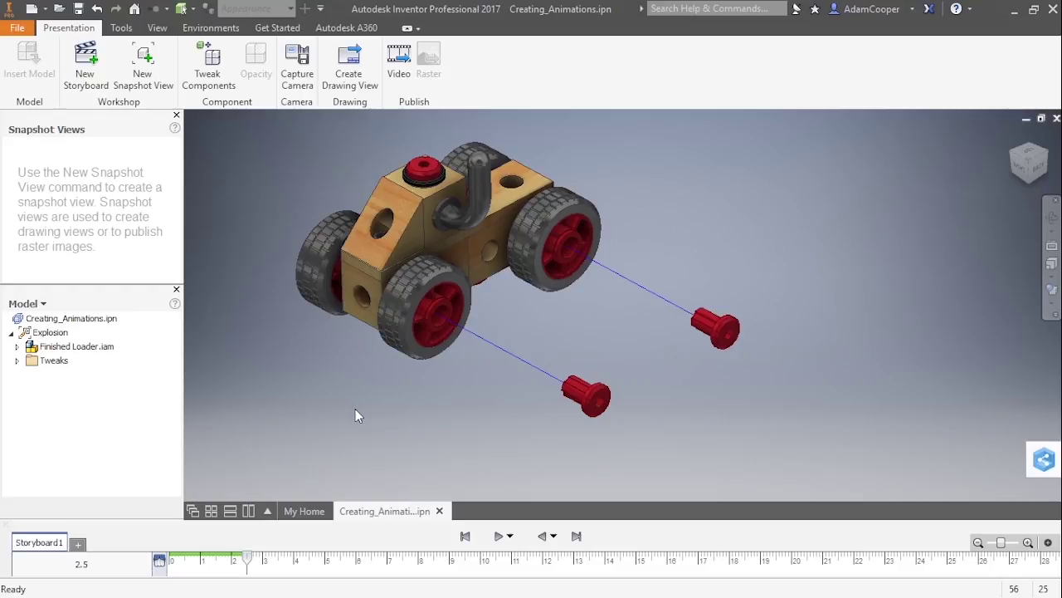
Tweak both near-side wheels as Components by -80 mm along Z and commit.
right_click(524, 305)
click(560, 284)
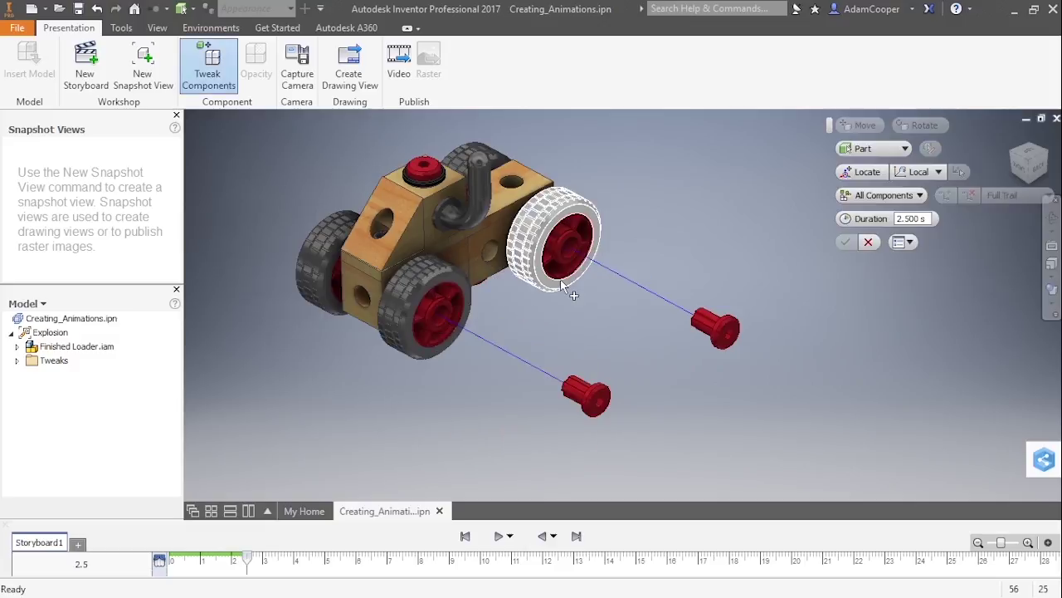
click(873, 148)
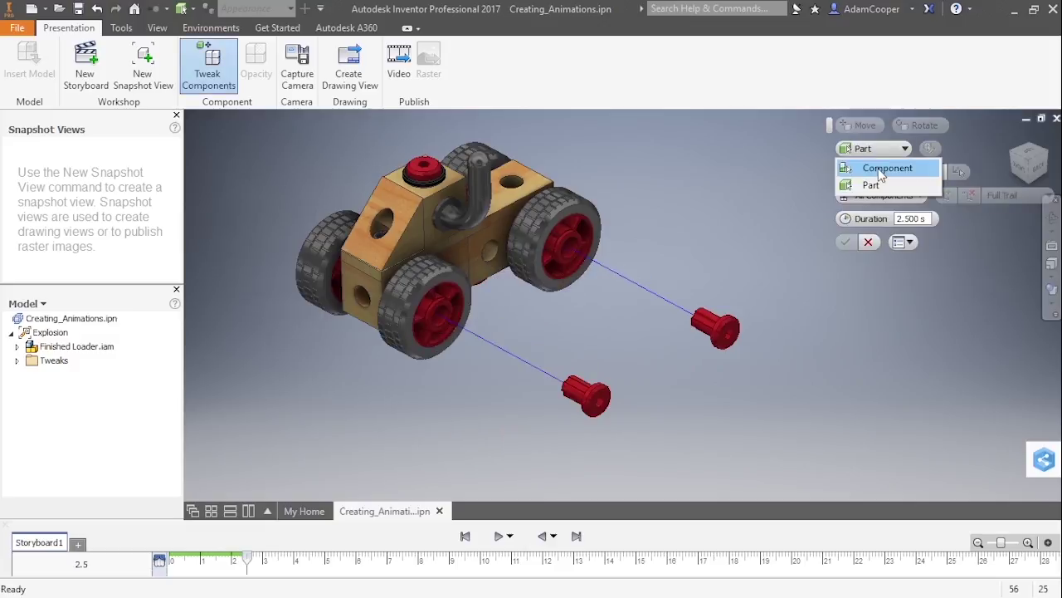
click(879, 169)
click(554, 286)
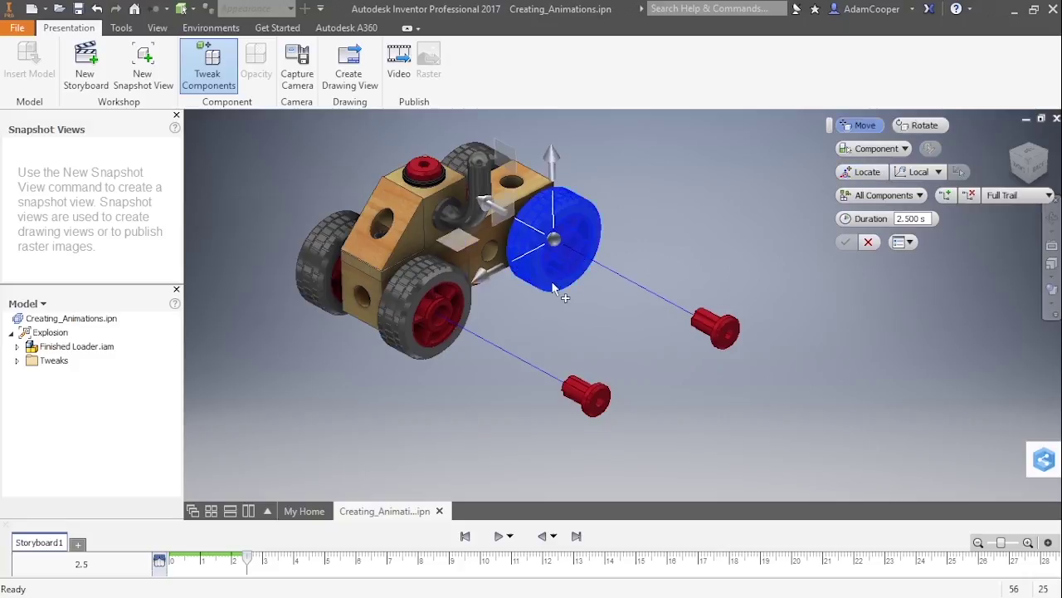
ctrl+click(463, 313)
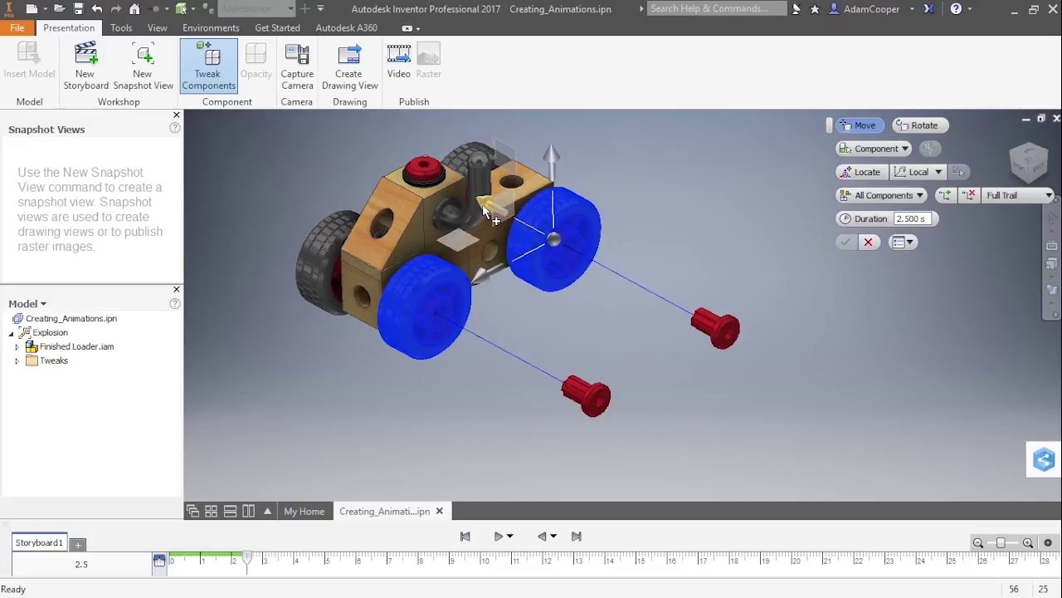
drag(491, 211, 599, 264)
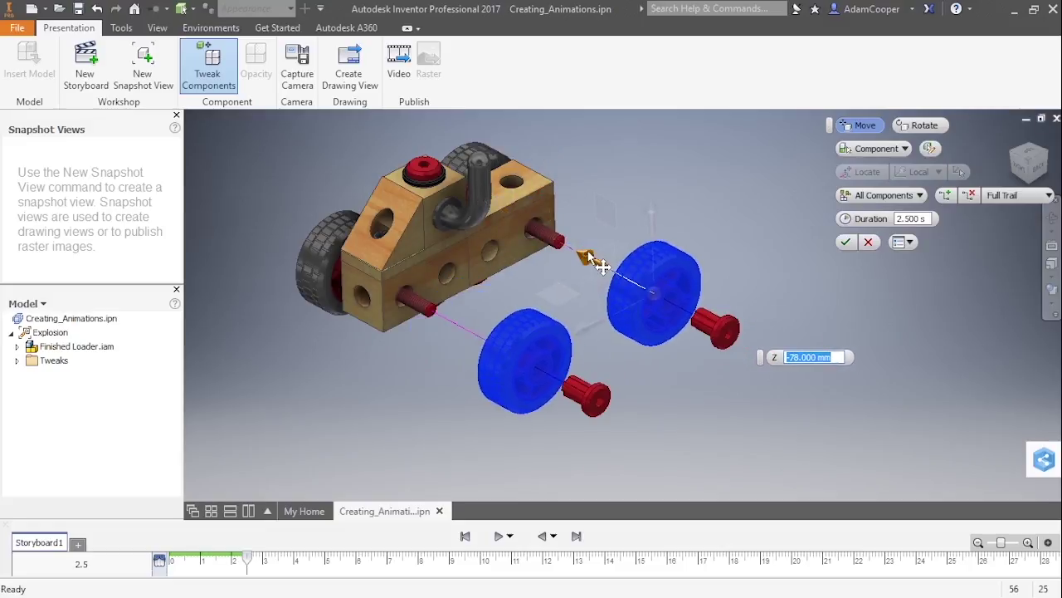
text(-80)
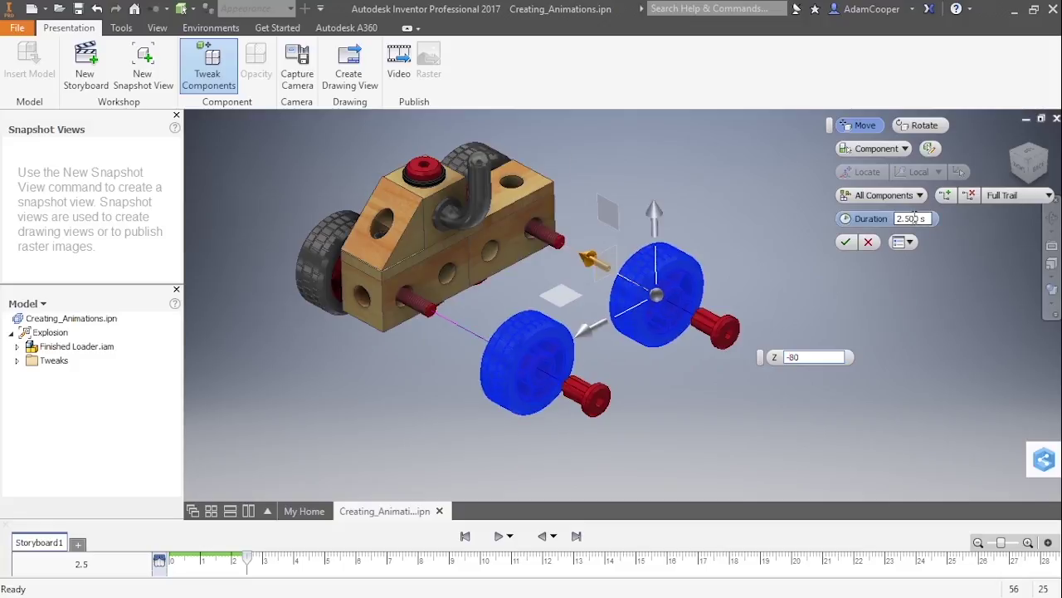
click(846, 241)
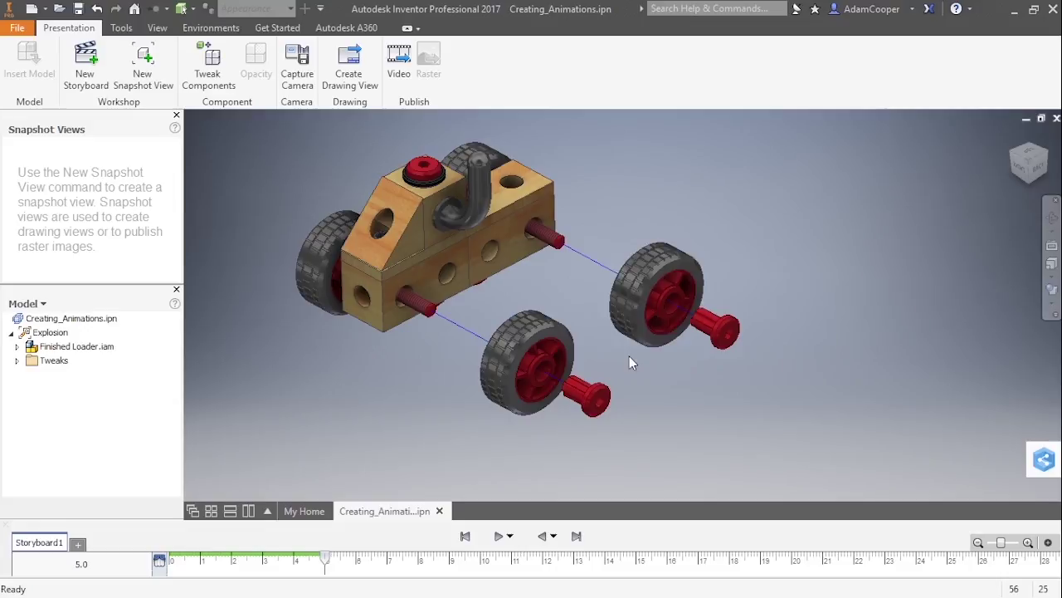
Start a Component tweak and select the right wheel, left wheel and left pin.
right_click(730, 217)
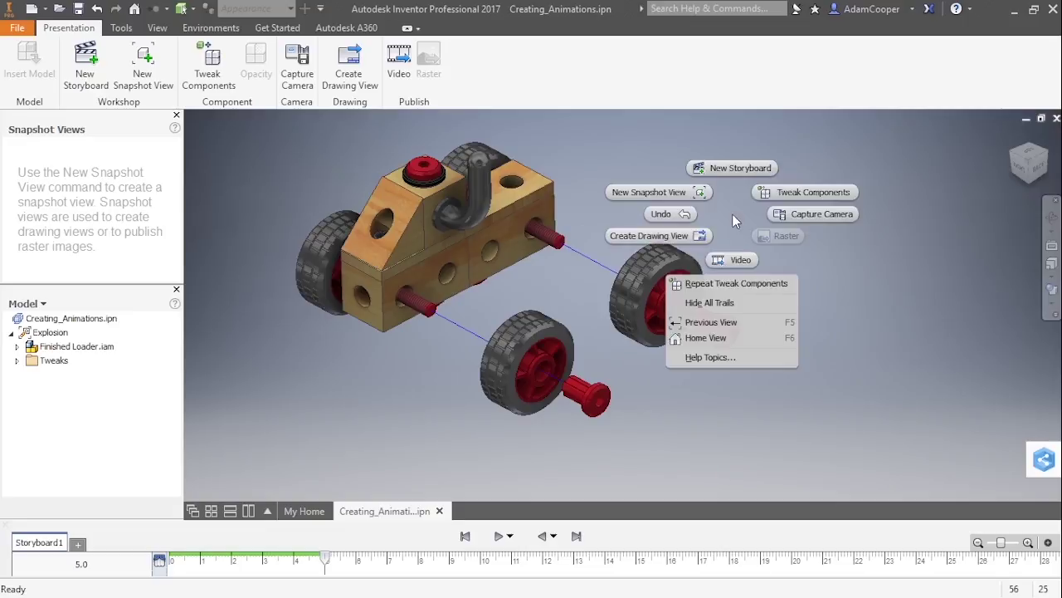
click(762, 200)
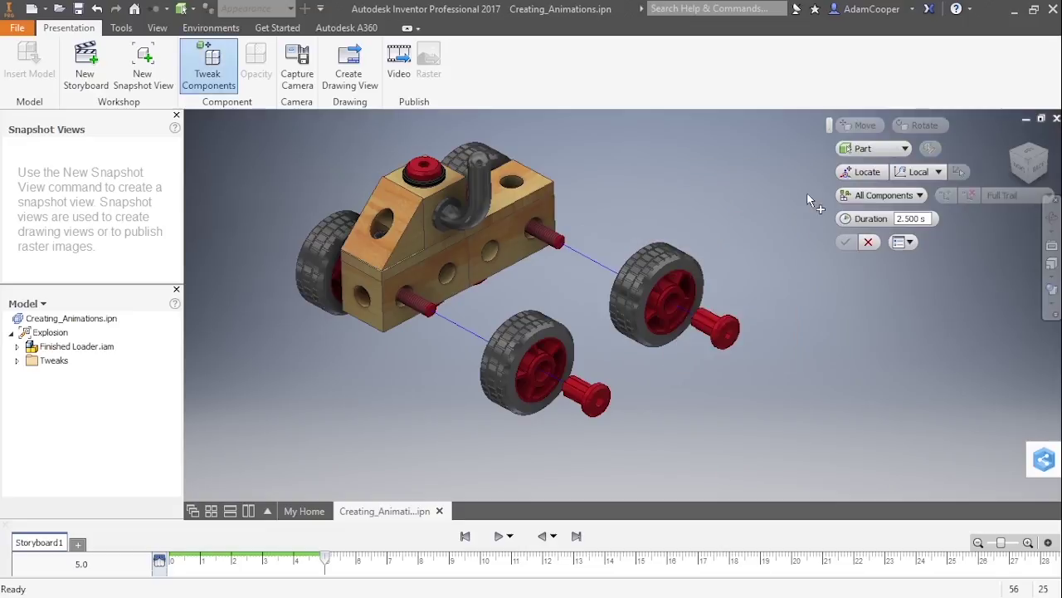
click(881, 149)
click(877, 169)
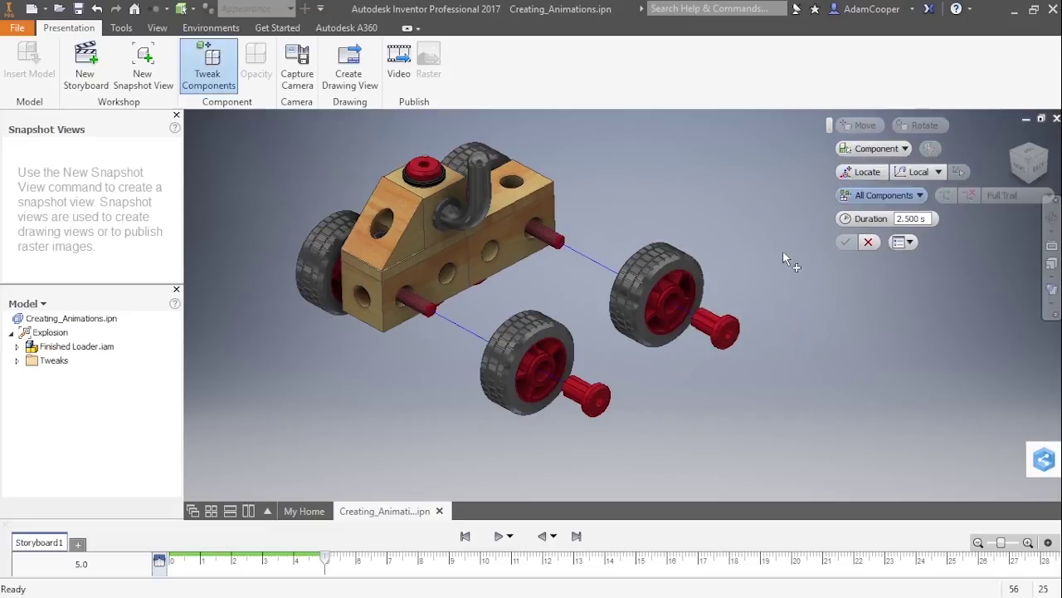
click(660, 290)
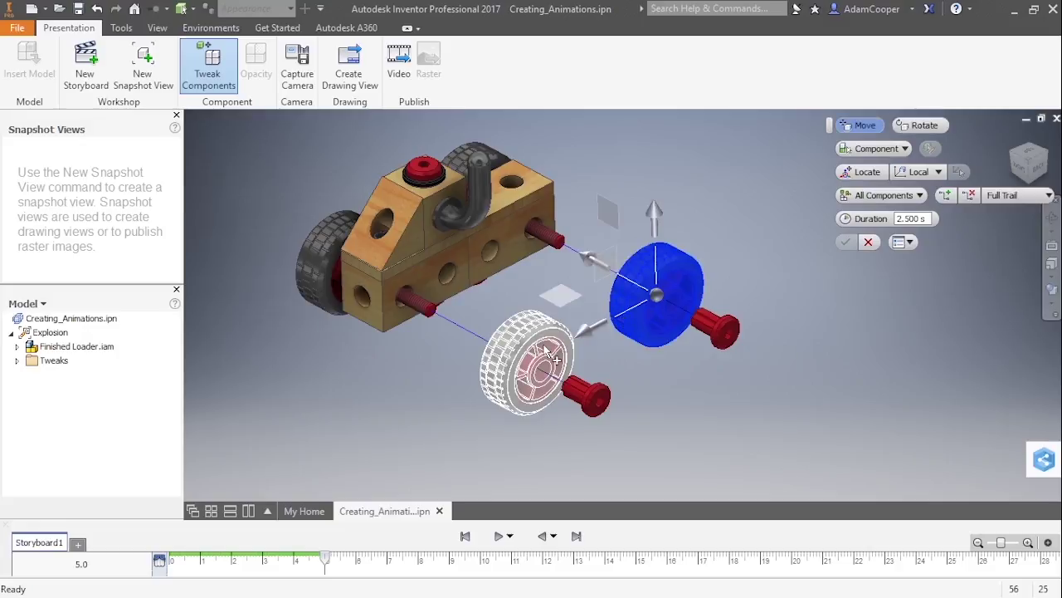
ctrl+click(544, 361)
ctrl+click(591, 398)
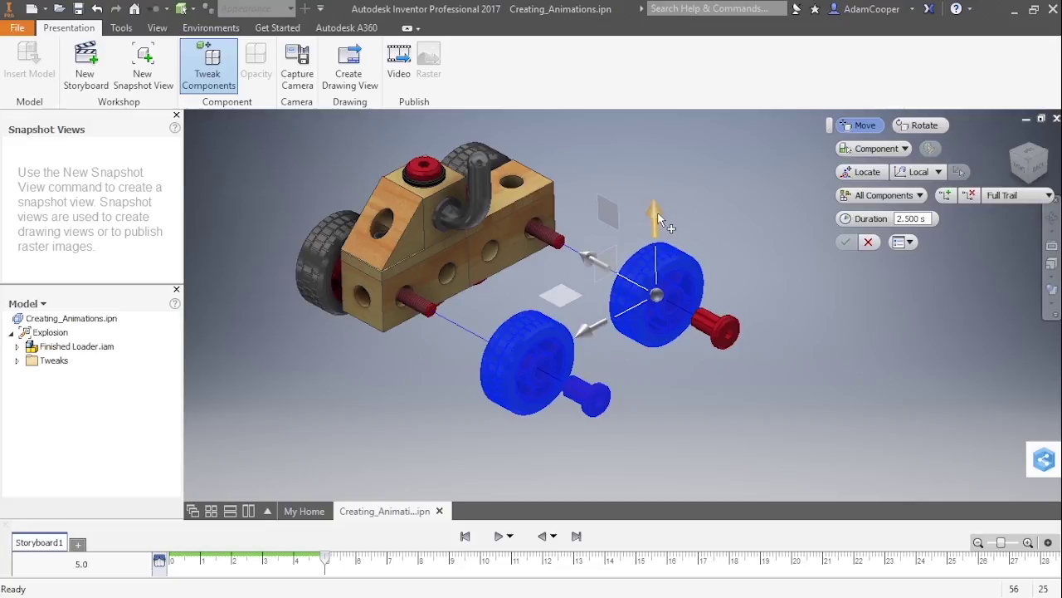
Move the selection -60 mm along Y, add the right wheel's pin, and commit.
drag(655, 214, 657, 264)
text(-)
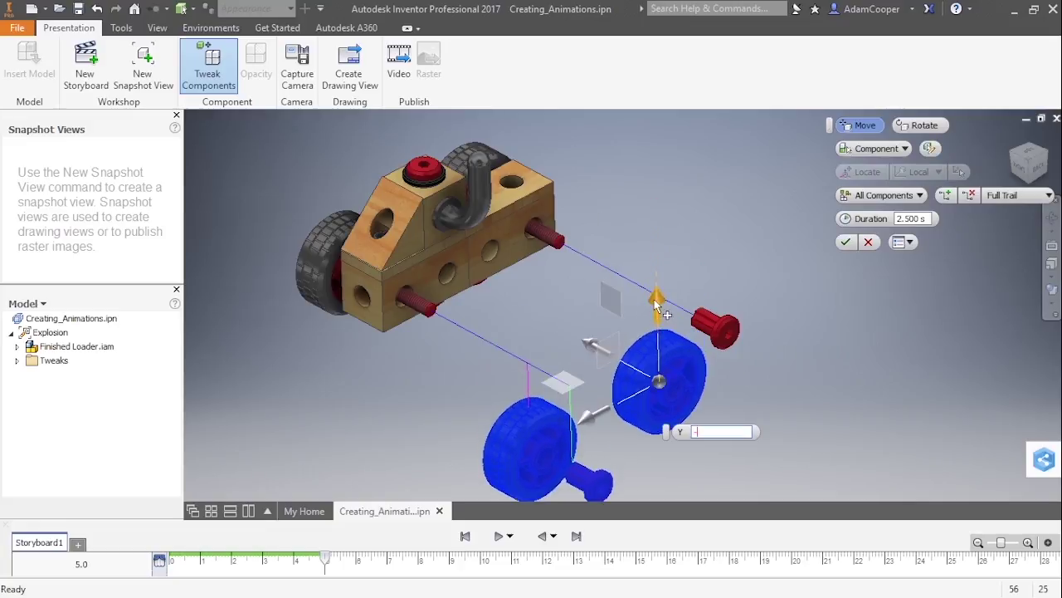
text(60)
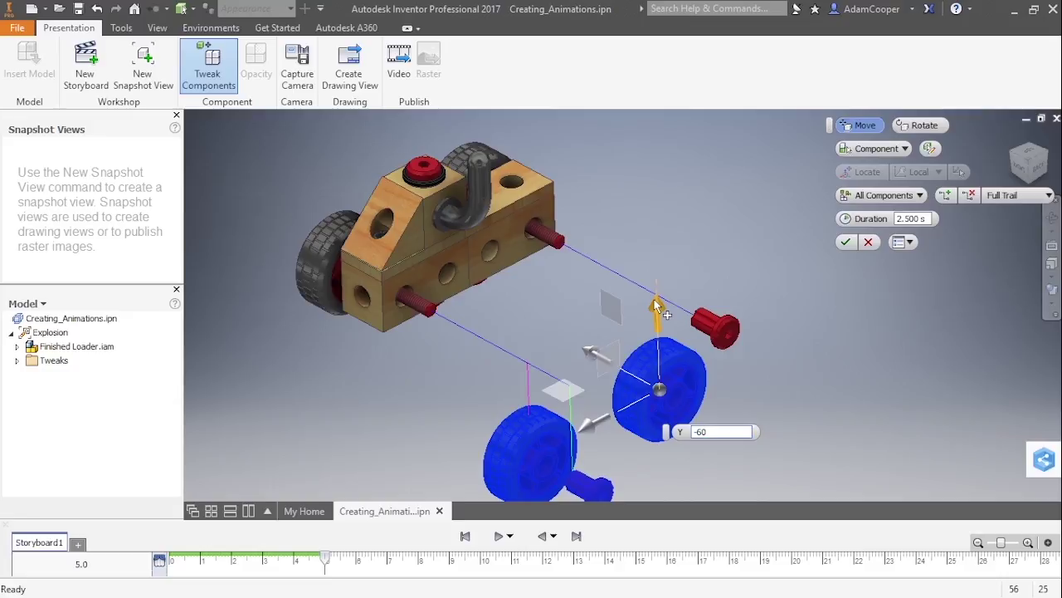
click(929, 148)
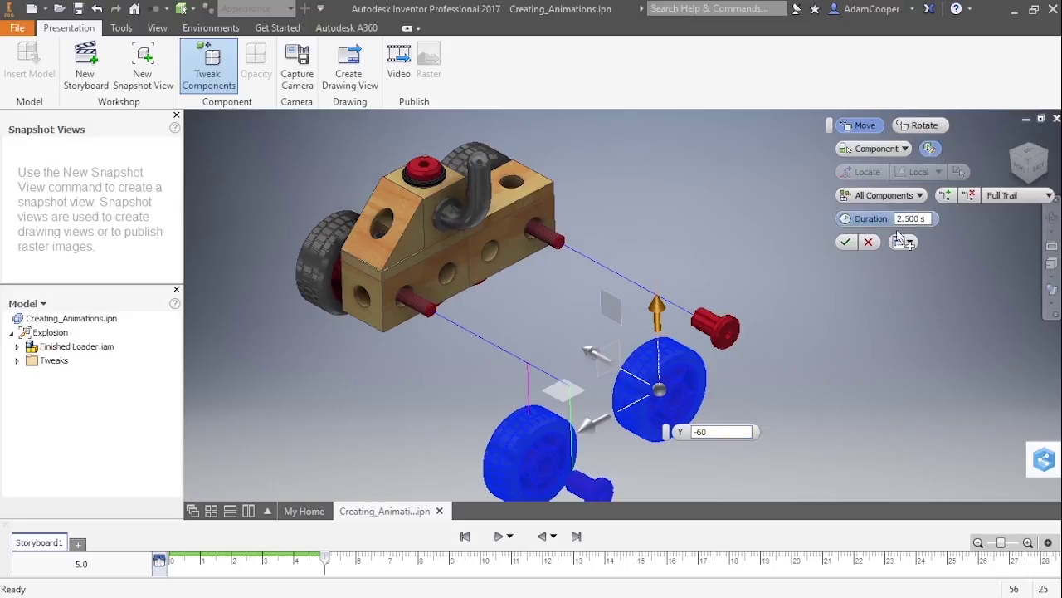
click(733, 335)
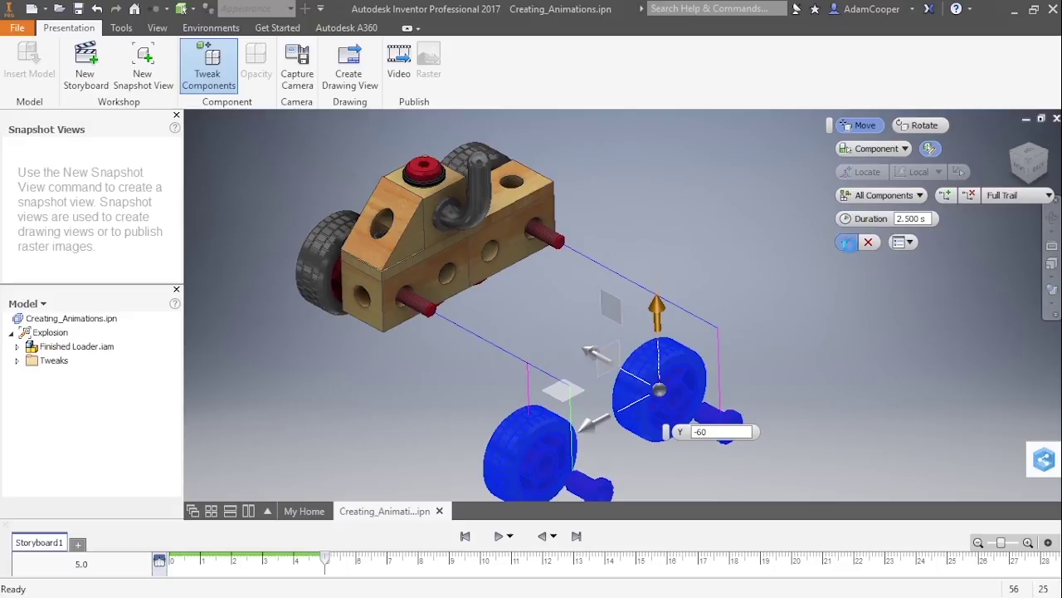
click(846, 242)
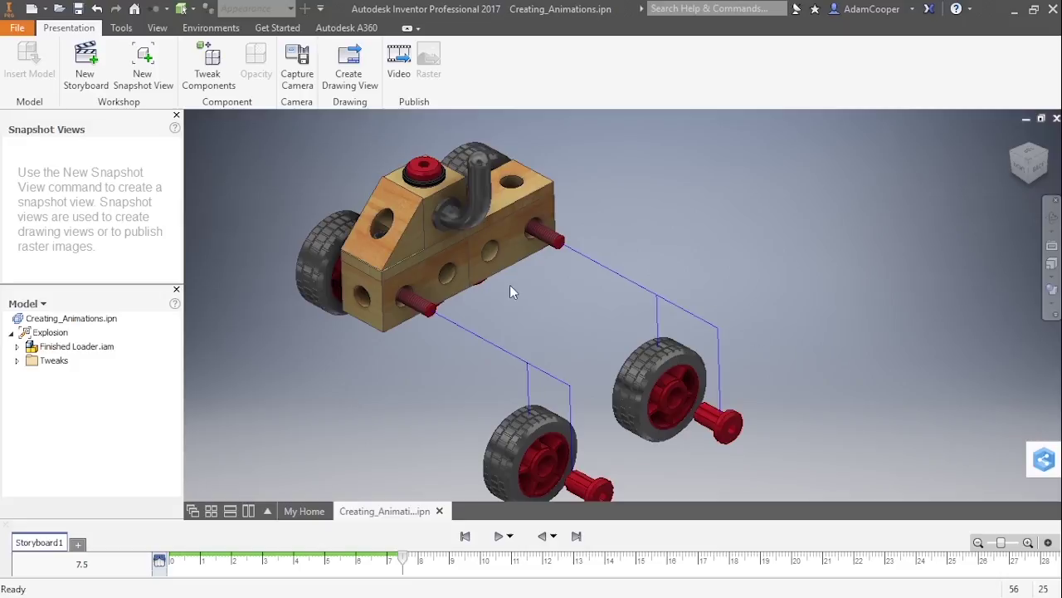
Start a new tweak on the curved smokestack and slide it -120 mm along Z.
right_click(662, 212)
click(697, 197)
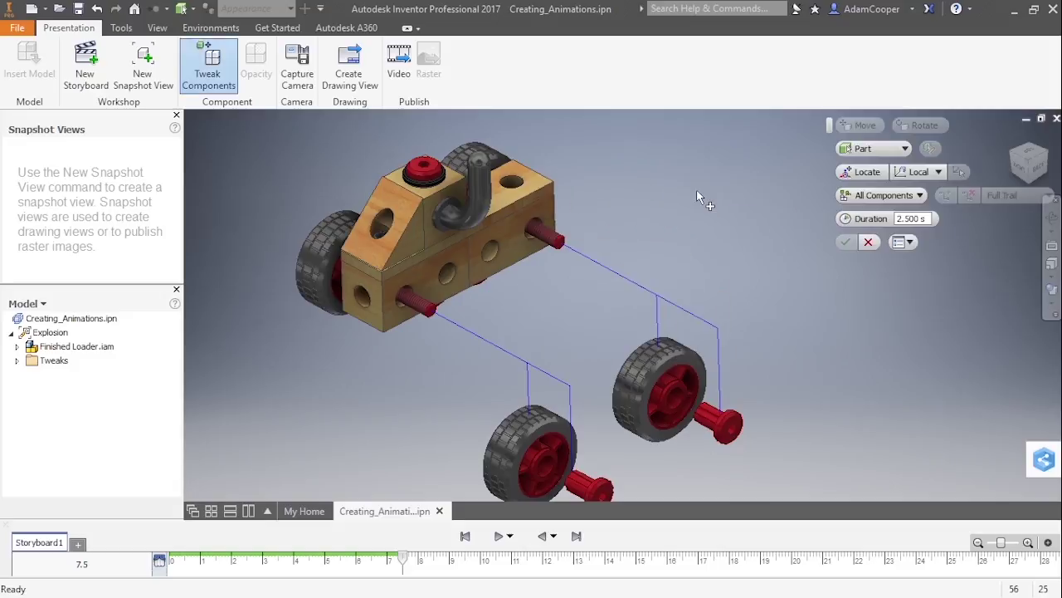
click(473, 214)
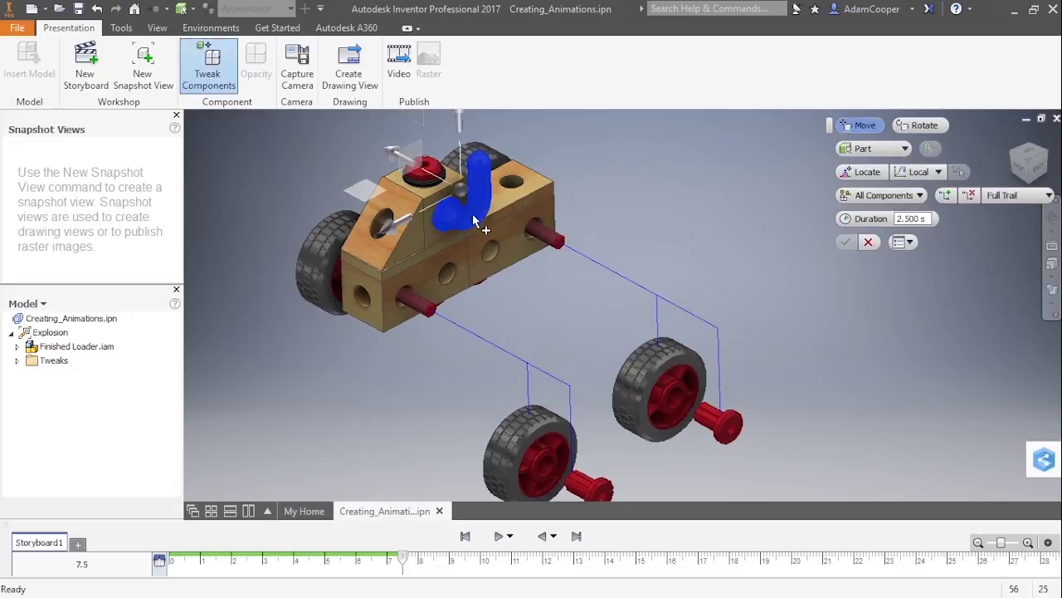
drag(392, 155, 556, 240)
text(-120)
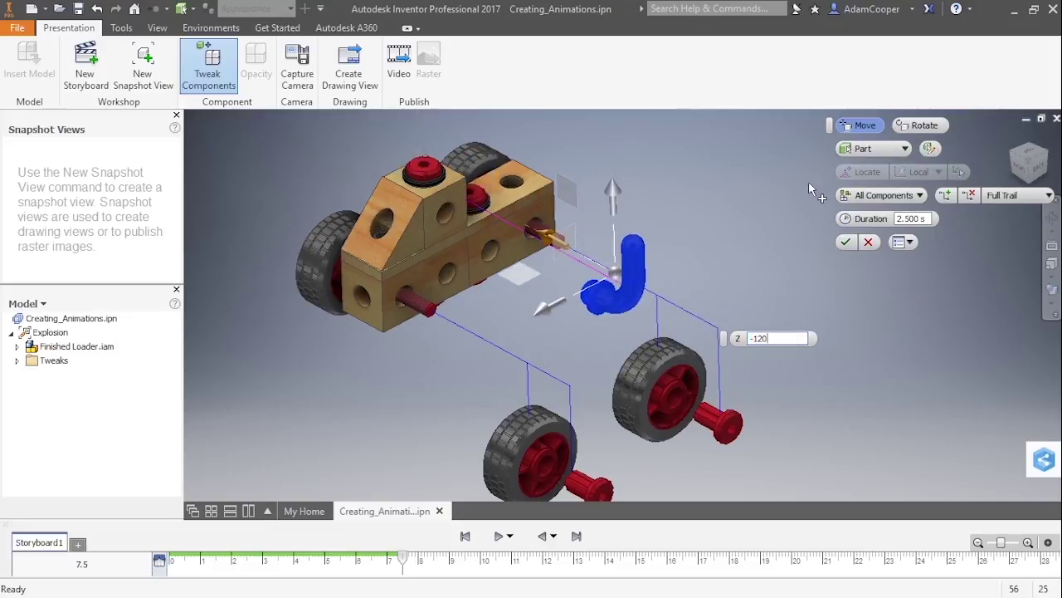
Rotate the smokestack 90° onto its side and confirm the tweak.
click(919, 125)
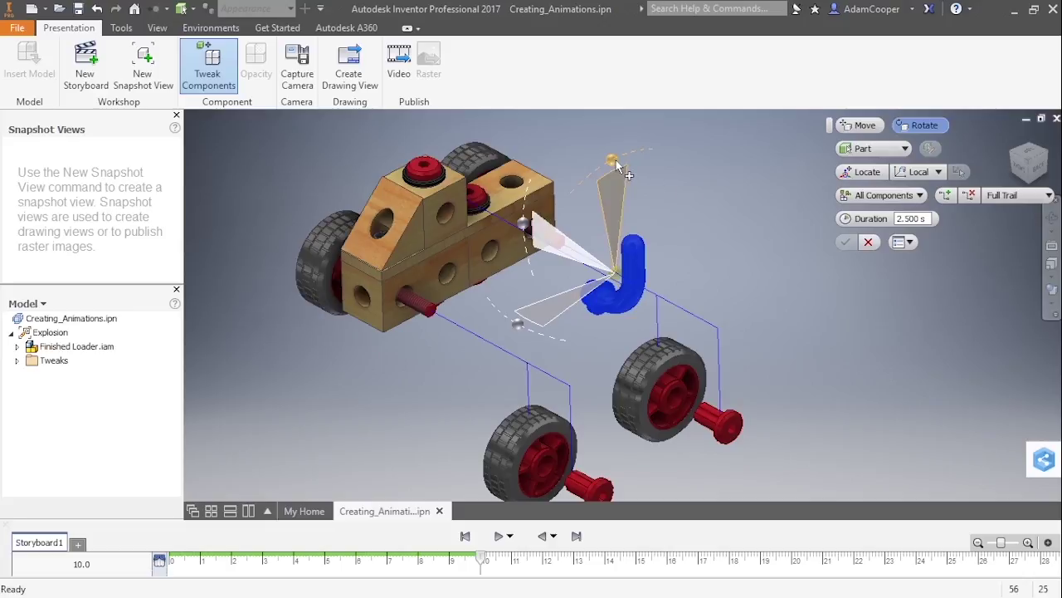
drag(620, 159, 735, 218)
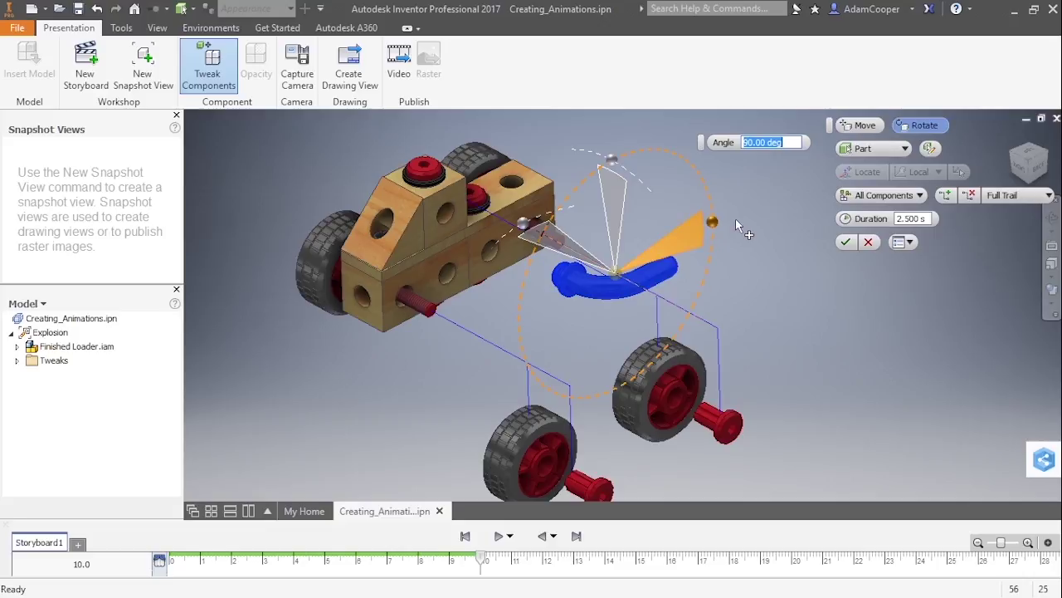
click(845, 242)
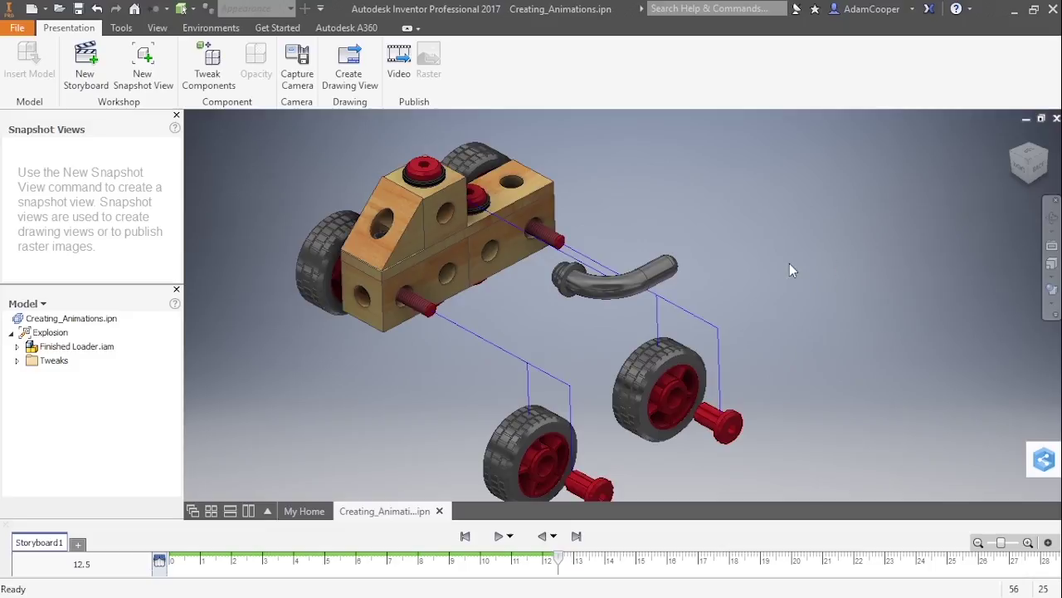
Expand the Tweaks folder and briefly inspect Tweak:5 and Tweak:4 before collapsing them.
click(18, 360)
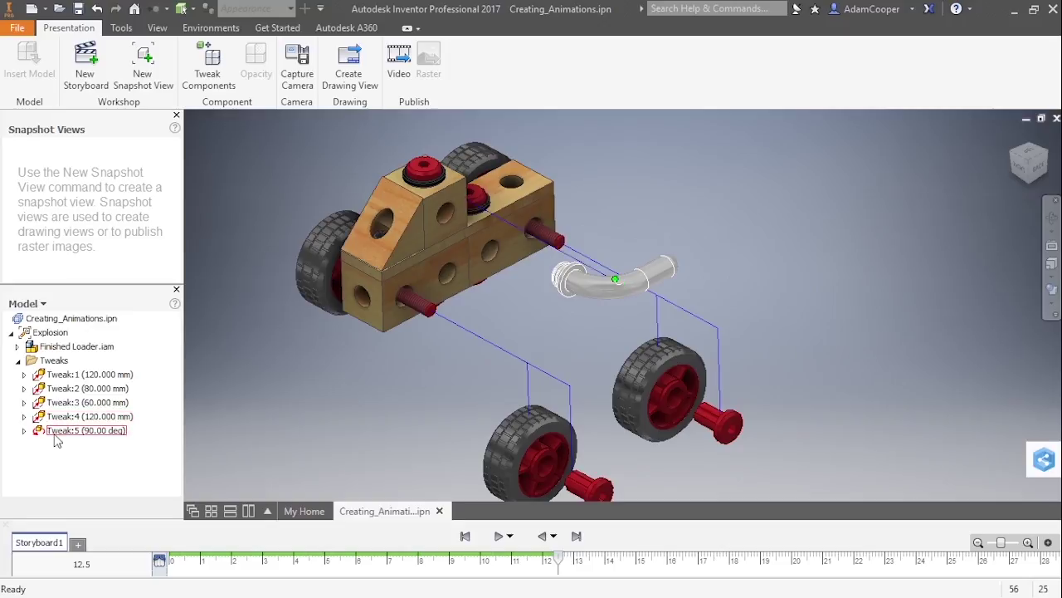
click(24, 430)
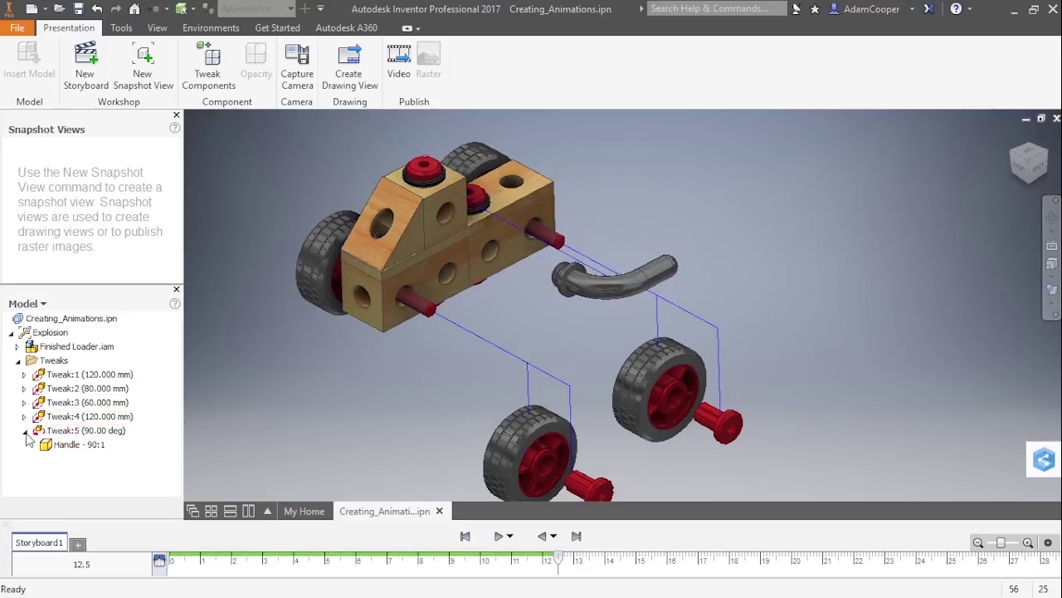
click(25, 417)
click(25, 416)
click(24, 430)
right_click(81, 433)
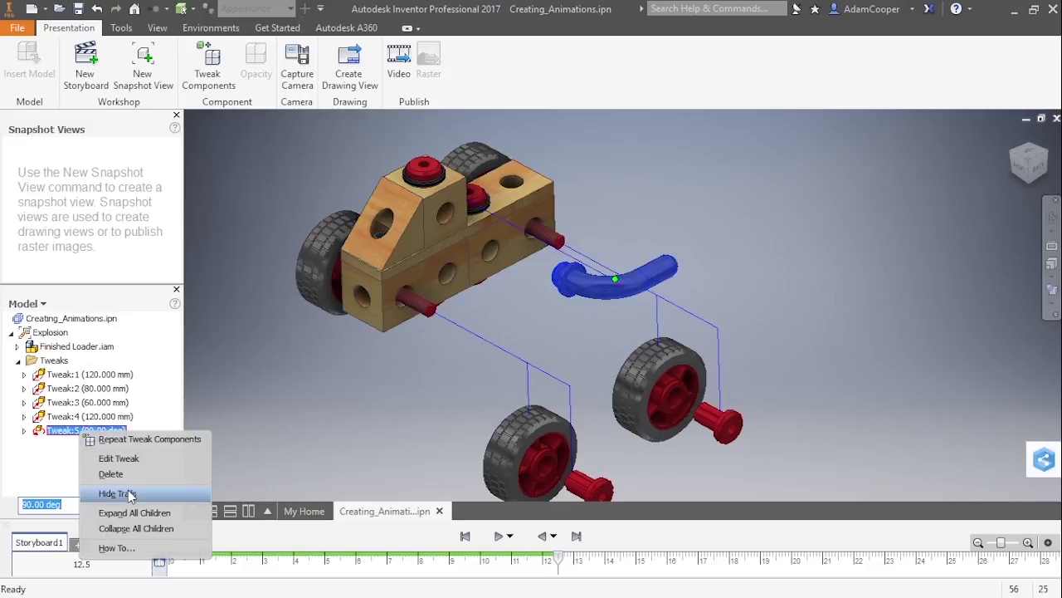
click(56, 462)
right_click(55, 361)
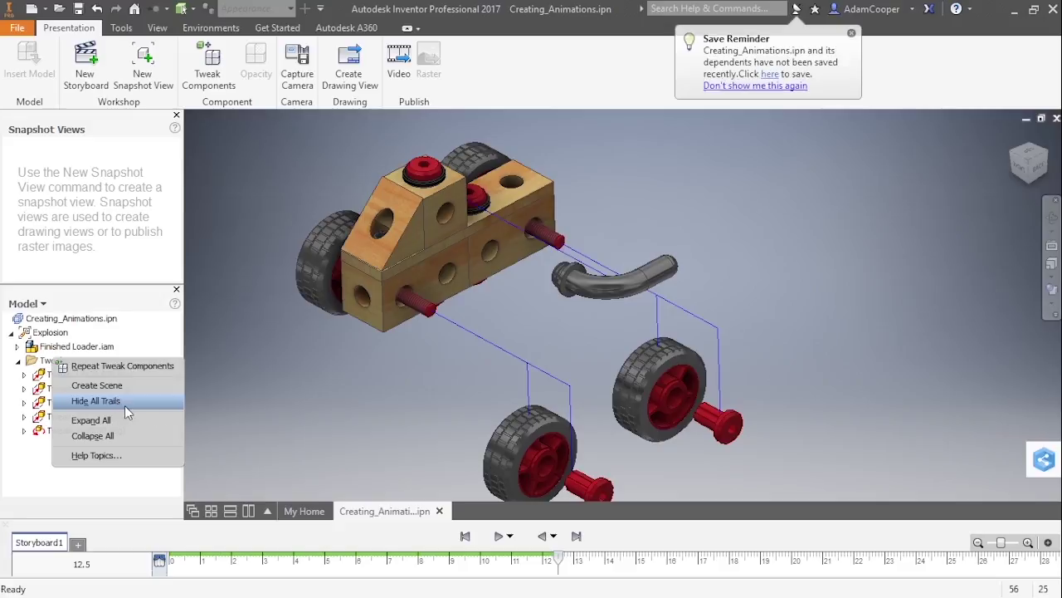
click(313, 371)
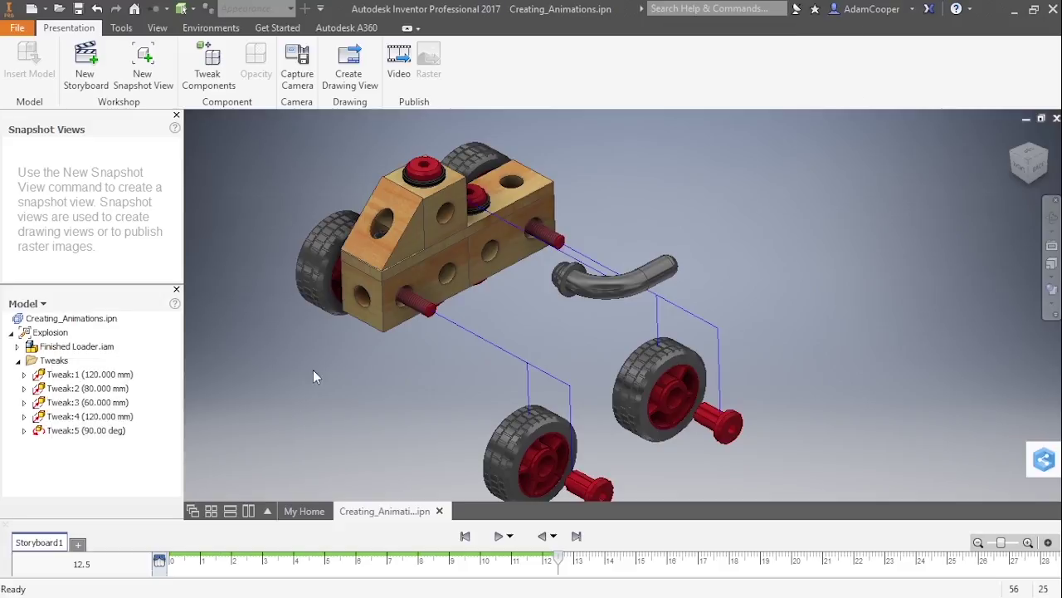
click(479, 341)
right_click(481, 342)
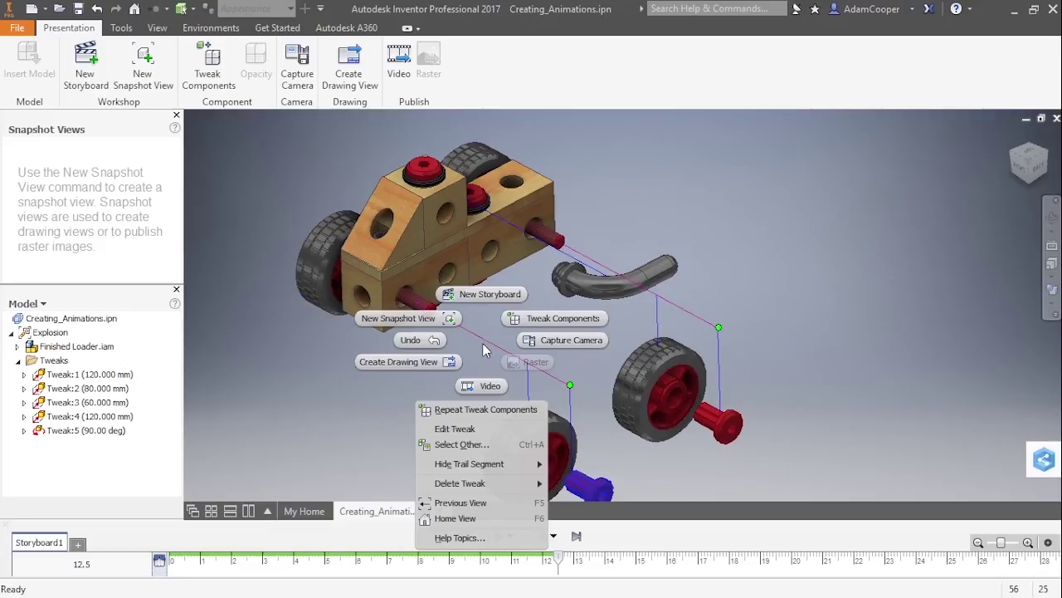
mouse_move(490, 467)
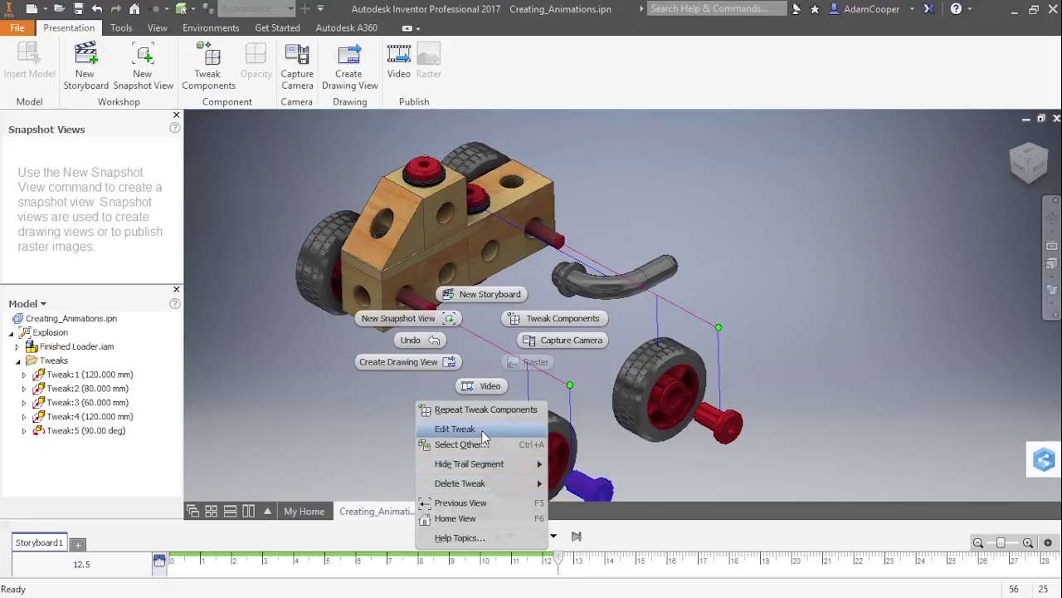
click(300, 413)
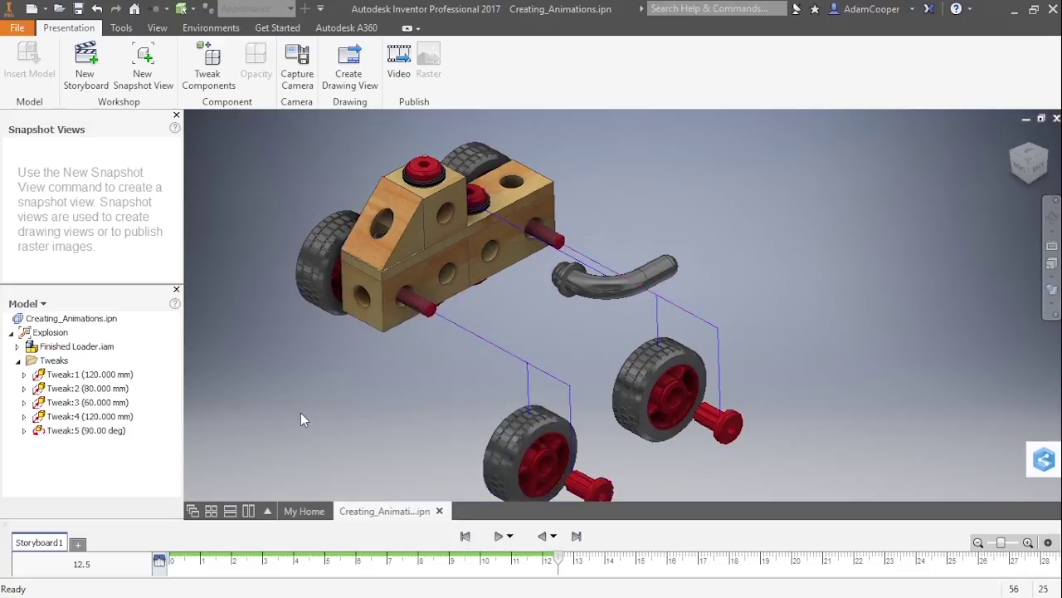